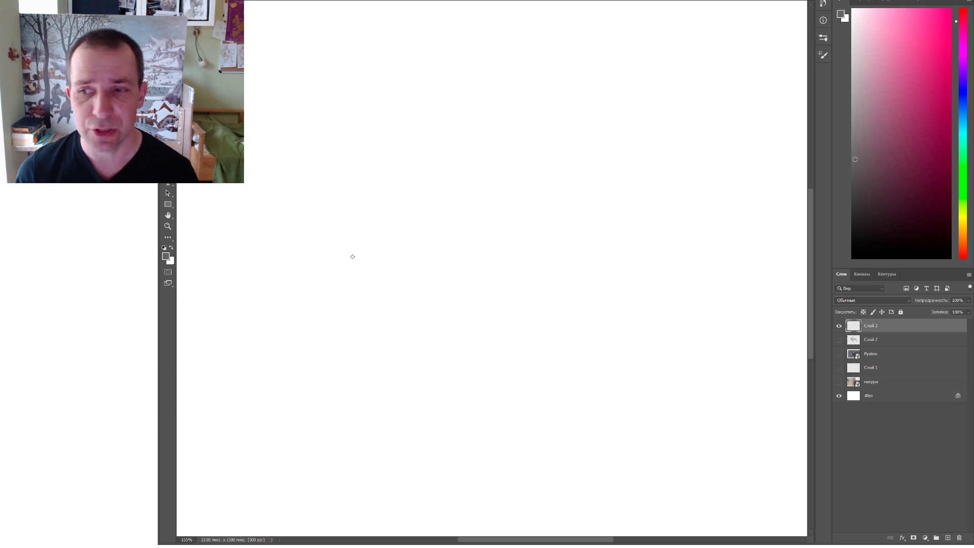
Choose a darker grey brush colour and sketch light gesture curves for the figure's torso, bent thigh and lower leg
{"action": "left_click", "coordinate": [854, 202]}
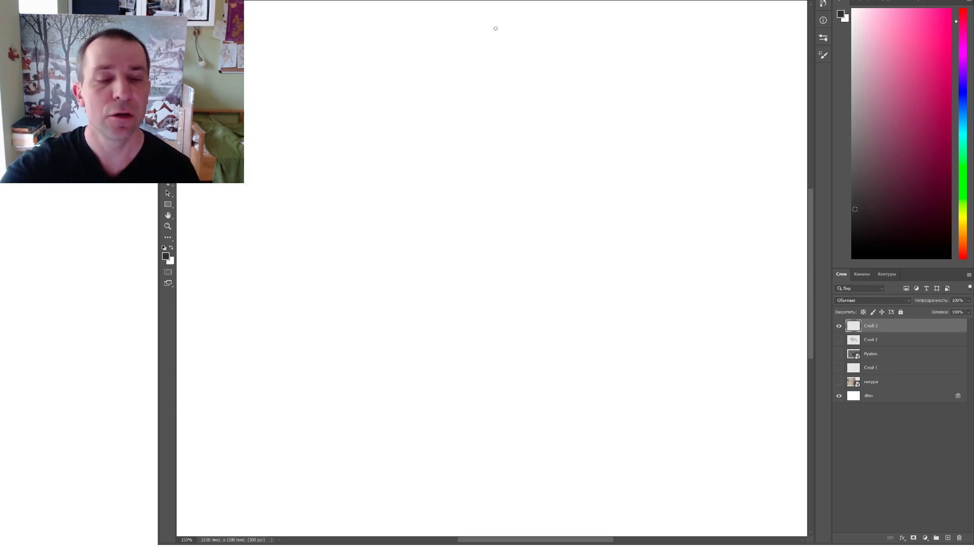
{"action": "left_click_drag", "start_coordinate": [490, 15], "coordinate": [513, 208]}
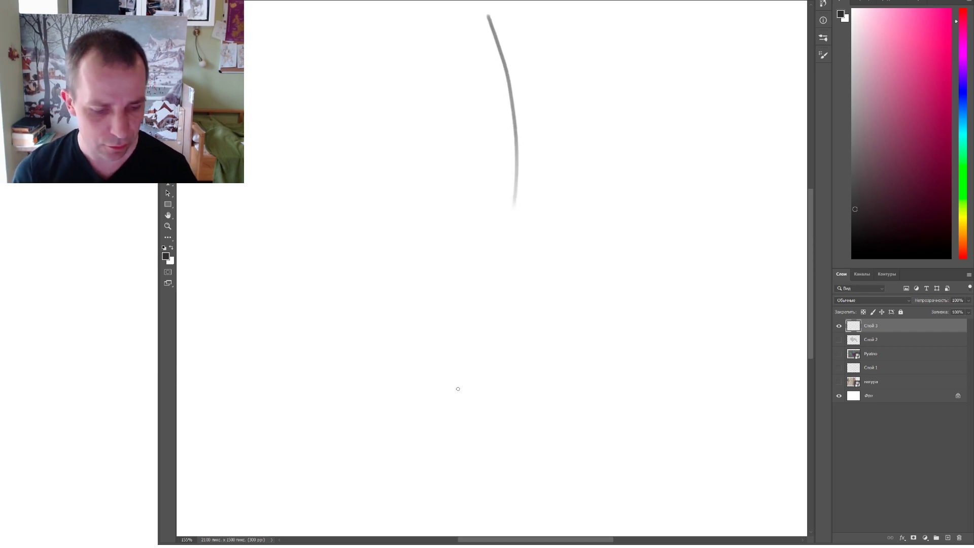
{"action": "key", "text": "ctrl+z"}
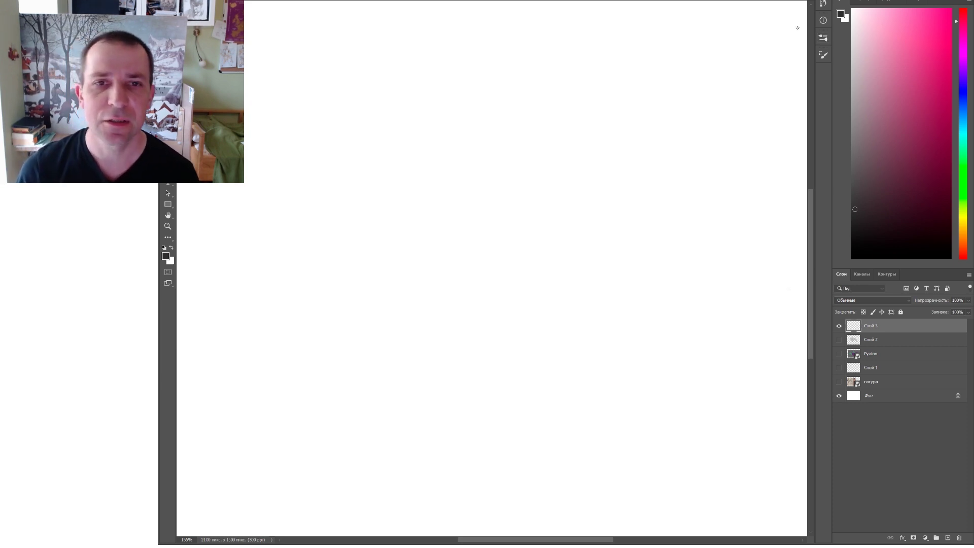
{"action": "left_click", "coordinate": [501, 13]}
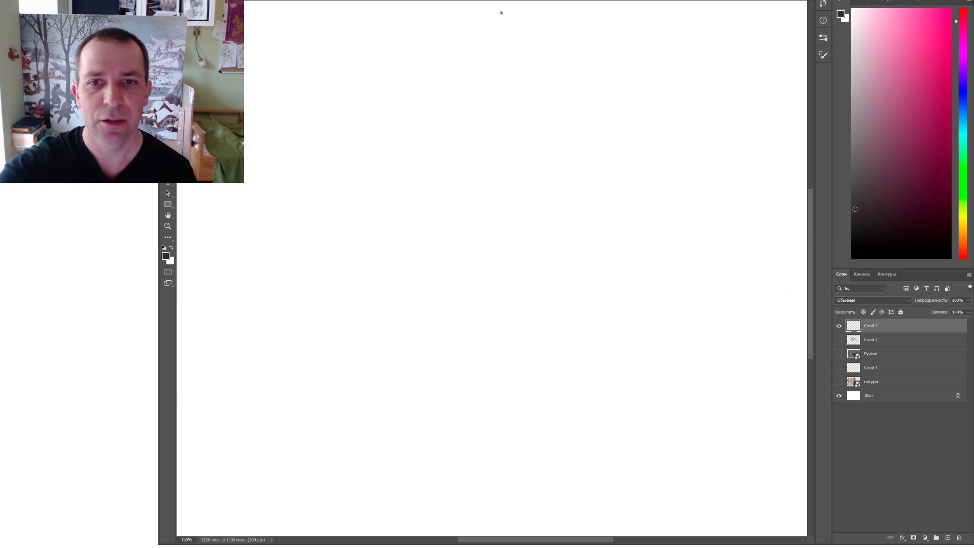
{"action": "mouse_move", "coordinate": [501, 12]}
{"action": "left_mouse_down"}
{"action": "mouse_move", "coordinate": [513, 59]}
{"action": "mouse_move", "coordinate": [482, 256]}
{"action": "left_mouse_up"}
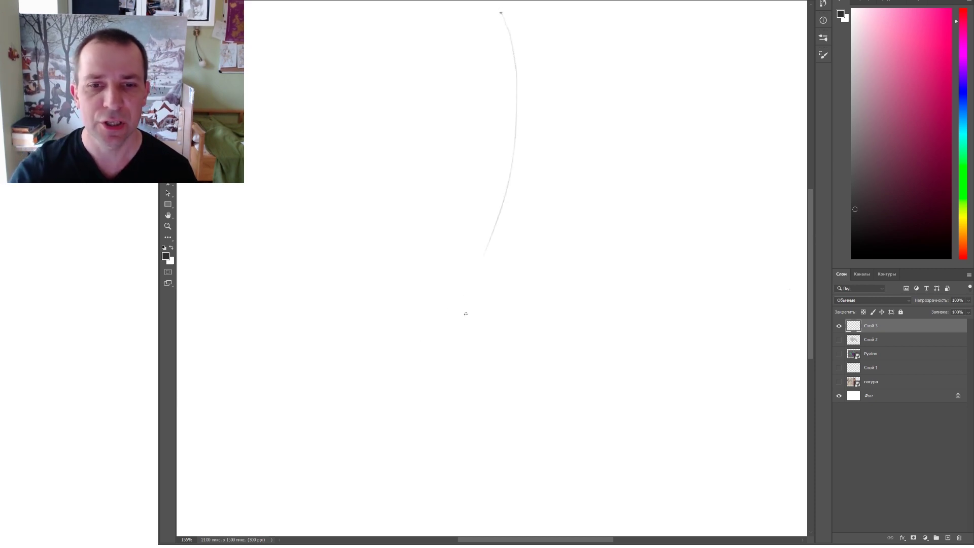
{"action": "mouse_move", "coordinate": [522, 210]}
{"action": "left_mouse_down"}
{"action": "mouse_move", "coordinate": [417, 354]}
{"action": "mouse_move", "coordinate": [479, 474]}
{"action": "left_mouse_up"}
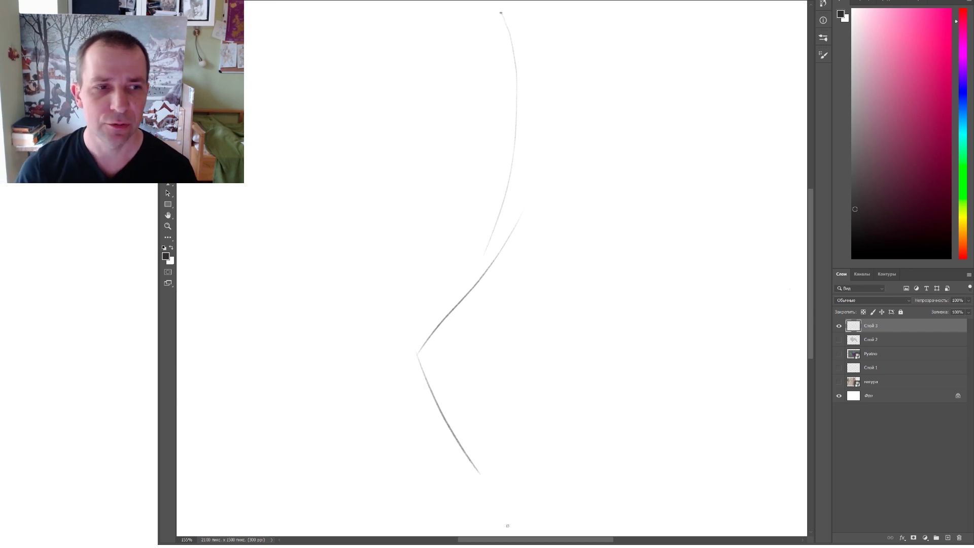
{"action": "left_click_drag", "start_coordinate": [501, 12], "coordinate": [495, 251]}
{"action": "left_click_drag", "start_coordinate": [444, 422], "coordinate": [512, 488]}
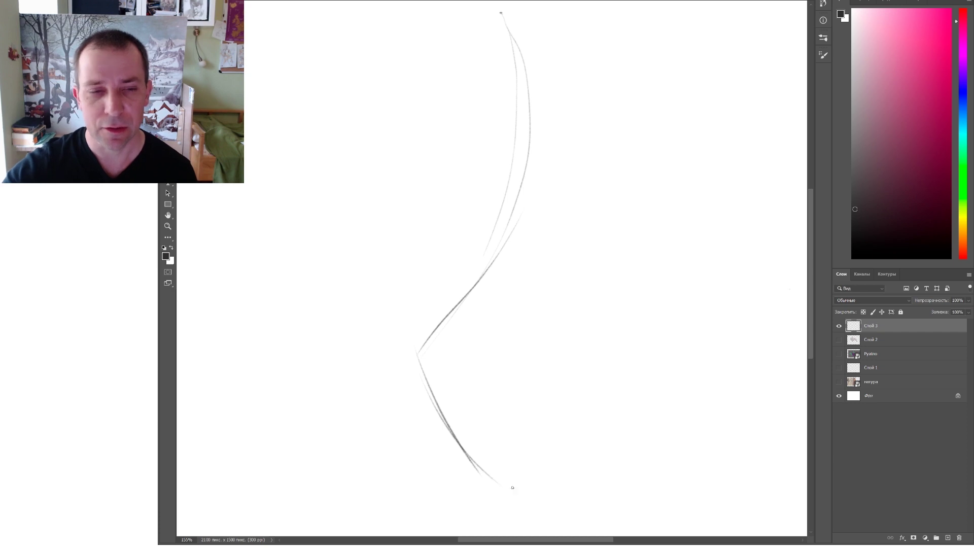
Draw the supporting leg's long axis curve and mark the top of the head and the heel with small points
{"action": "mouse_move", "coordinate": [471, 205]}
{"action": "left_mouse_down"}
{"action": "mouse_move", "coordinate": [465, 235]}
{"action": "mouse_move", "coordinate": [518, 483]}
{"action": "left_mouse_up"}
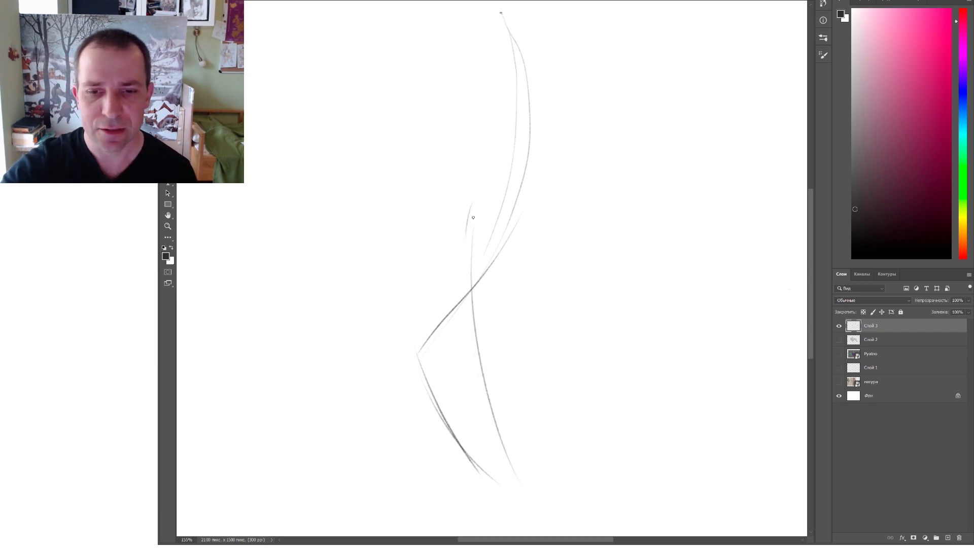
{"action": "left_click_drag", "start_coordinate": [521, 491], "coordinate": [518, 487]}
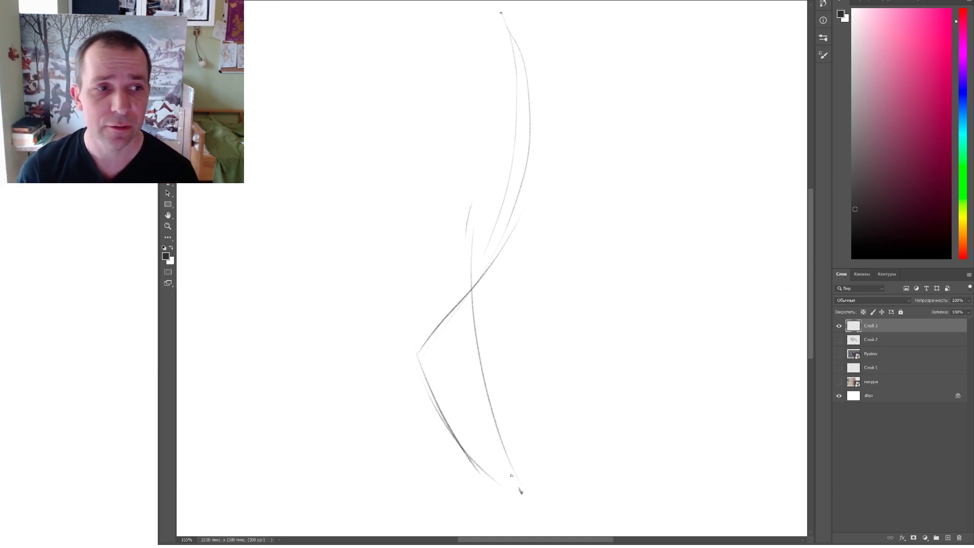
{"action": "left_click", "coordinate": [501, 13]}
{"action": "left_click_drag", "start_coordinate": [521, 494], "coordinate": [522, 499]}
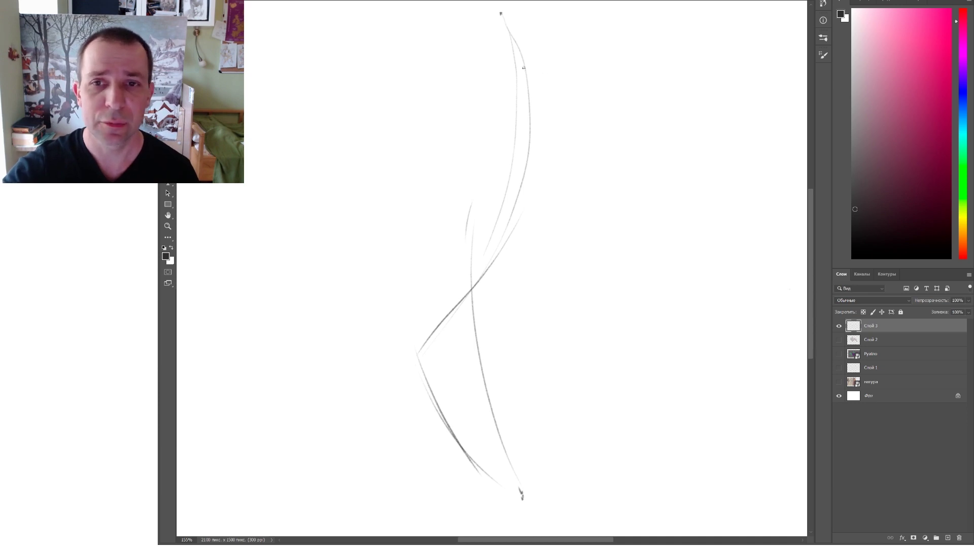
Outline the near shoulder, armpit, side of the torso and bent thigh down to the knee over the gesture lines
{"action": "mouse_move", "coordinate": [531, 73]}
{"action": "left_mouse_down"}
{"action": "mouse_move", "coordinate": [561, 86]}
{"action": "mouse_move", "coordinate": [574, 113]}
{"action": "mouse_move", "coordinate": [571, 138]}
{"action": "mouse_move", "coordinate": [551, 121]}
{"action": "mouse_move", "coordinate": [540, 145]}
{"action": "mouse_move", "coordinate": [534, 196]}
{"action": "left_mouse_up"}
{"action": "mouse_move", "coordinate": [551, 125]}
{"action": "left_mouse_down"}
{"action": "mouse_move", "coordinate": [569, 190]}
{"action": "mouse_move", "coordinate": [526, 215]}
{"action": "mouse_move", "coordinate": [507, 256]}
{"action": "left_mouse_up"}
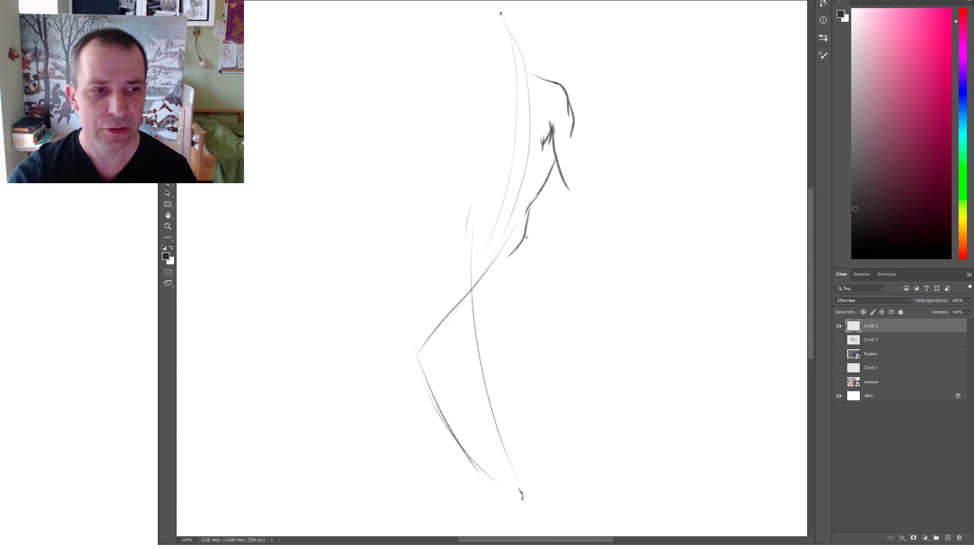
{"action": "mouse_move", "coordinate": [528, 216]}
{"action": "left_mouse_down"}
{"action": "mouse_move", "coordinate": [507, 287]}
{"action": "mouse_move", "coordinate": [475, 322]}
{"action": "mouse_move", "coordinate": [427, 350]}
{"action": "left_mouse_up"}
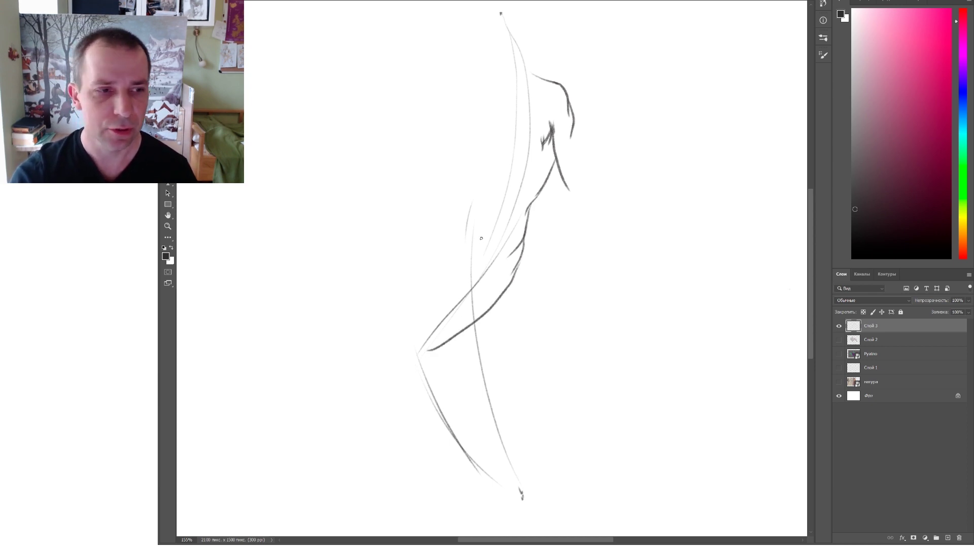
{"action": "left_click_drag", "start_coordinate": [475, 252], "coordinate": [425, 325]}
{"action": "mouse_move", "coordinate": [441, 293]}
{"action": "left_mouse_down"}
{"action": "mouse_move", "coordinate": [410, 343]}
{"action": "mouse_move", "coordinate": [438, 351]}
{"action": "mouse_move", "coordinate": [431, 370]}
{"action": "left_mouse_up"}
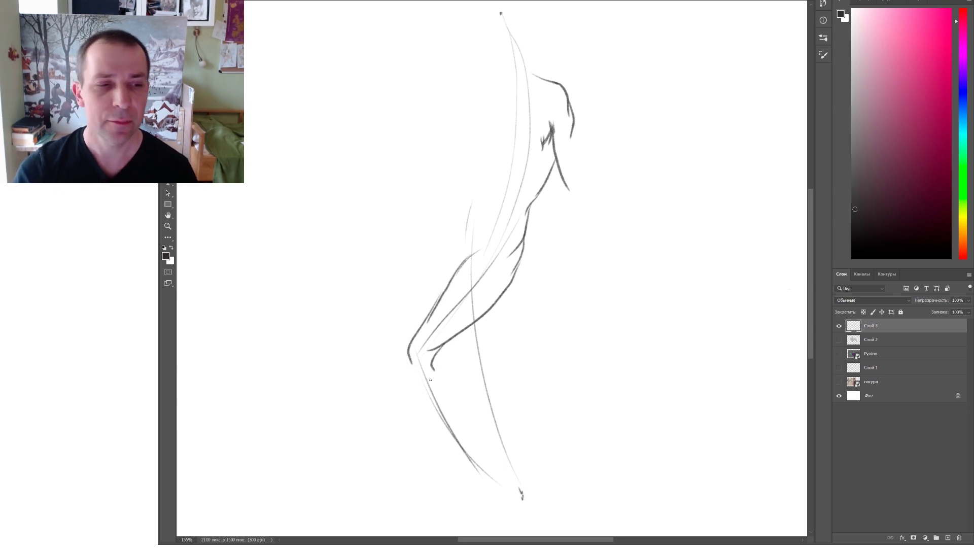
Outline the far hip, reinforce the near hip and thigh, and contour the supporting leg down to the heel
{"action": "left_click_drag", "start_coordinate": [441, 222], "coordinate": [445, 280]}
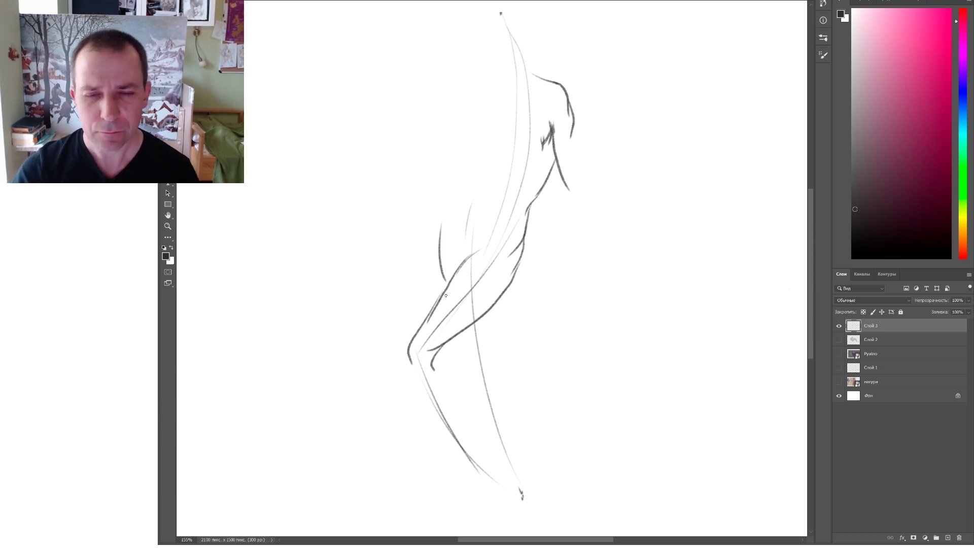
{"action": "left_click_drag", "start_coordinate": [456, 199], "coordinate": [439, 251]}
{"action": "mouse_move", "coordinate": [541, 189]}
{"action": "left_mouse_down"}
{"action": "mouse_move", "coordinate": [497, 308]}
{"action": "mouse_move", "coordinate": [440, 354]}
{"action": "left_mouse_up"}
{"action": "left_click_drag", "start_coordinate": [446, 212], "coordinate": [446, 303]}
{"action": "left_click_drag", "start_coordinate": [459, 341], "coordinate": [476, 381]}
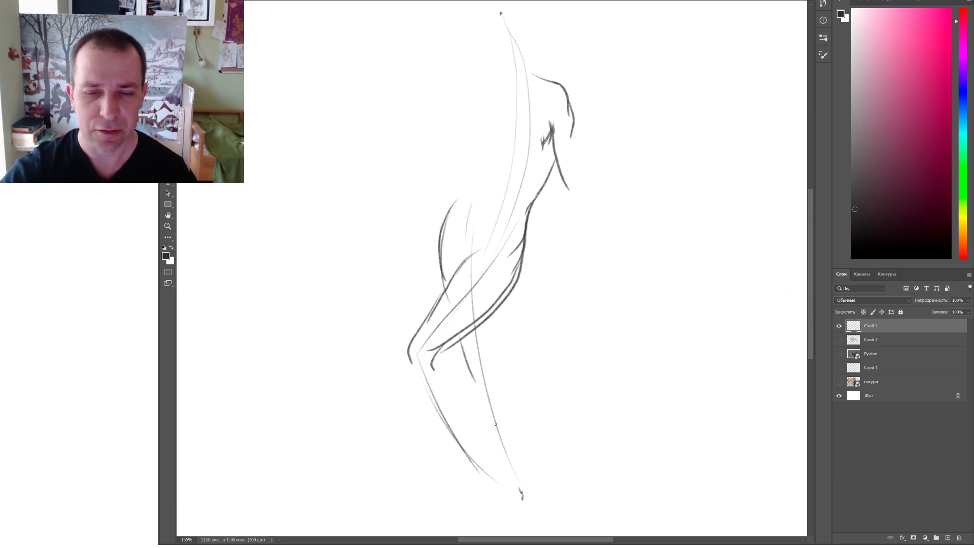
{"action": "mouse_move", "coordinate": [490, 317]}
{"action": "left_mouse_down"}
{"action": "mouse_move", "coordinate": [526, 443]}
{"action": "mouse_move", "coordinate": [522, 493]}
{"action": "left_mouse_up"}
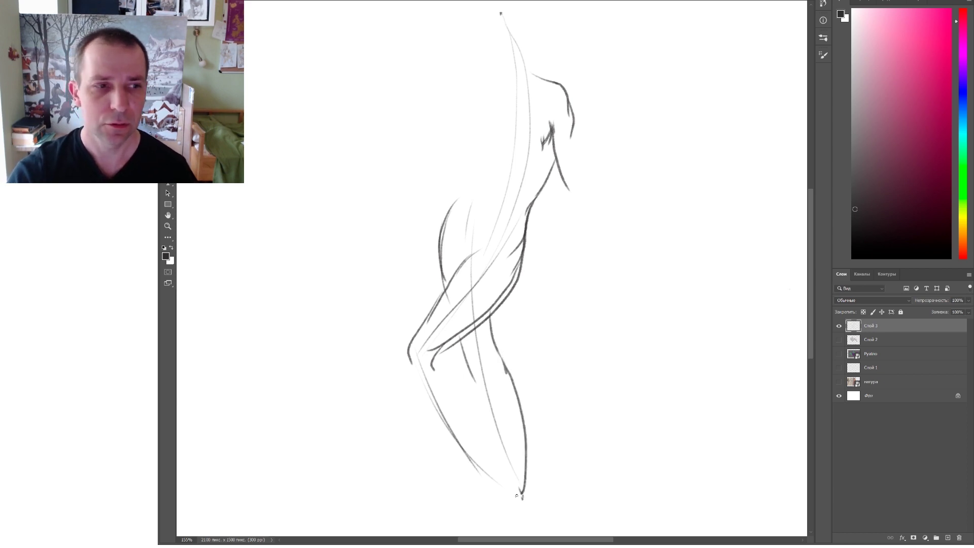
Draw the far waist contour, the groin crease and the outer edge of the near upper arm
{"action": "mouse_move", "coordinate": [478, 165]}
{"action": "left_mouse_down"}
{"action": "mouse_move", "coordinate": [474, 189]}
{"action": "mouse_move", "coordinate": [453, 207]}
{"action": "left_mouse_up"}
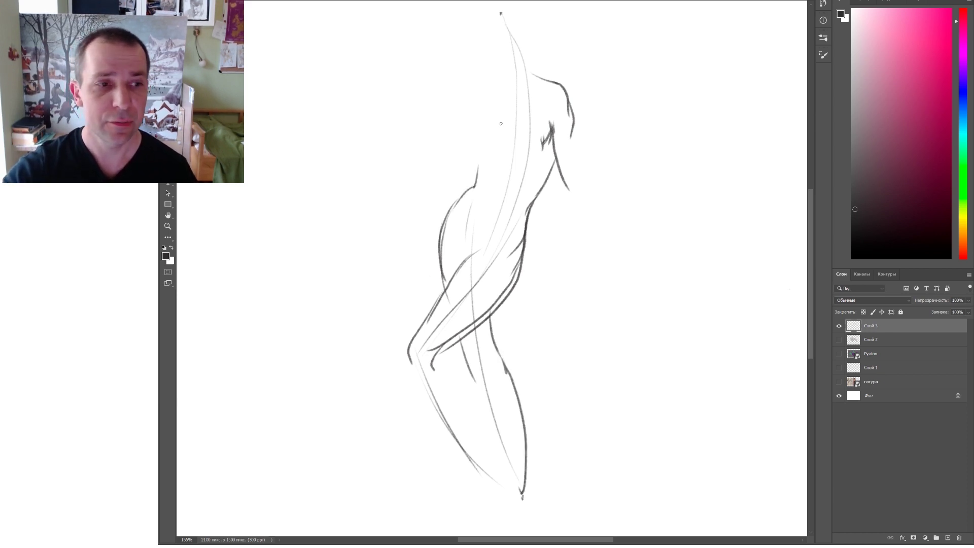
{"action": "left_click_drag", "start_coordinate": [474, 147], "coordinate": [477, 169]}
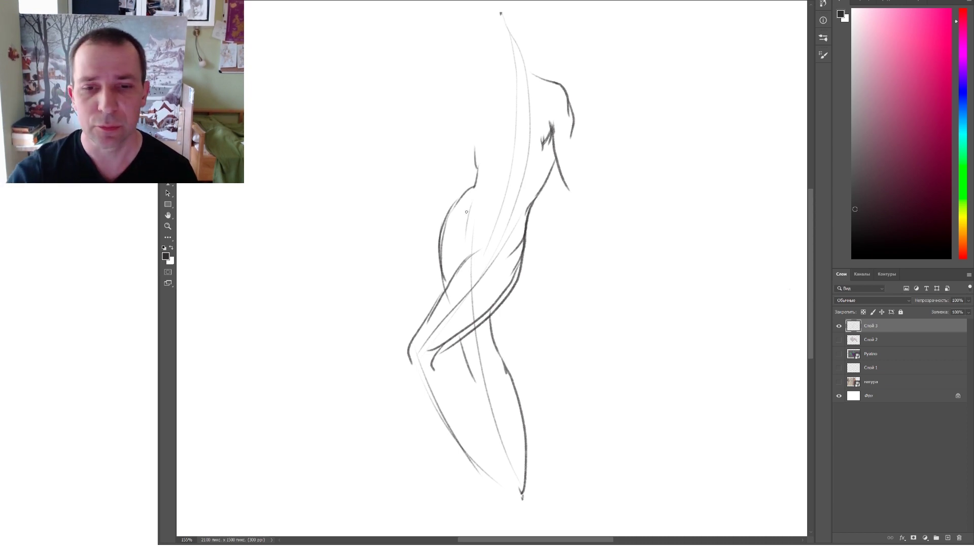
{"action": "left_click_drag", "start_coordinate": [461, 246], "coordinate": [475, 254]}
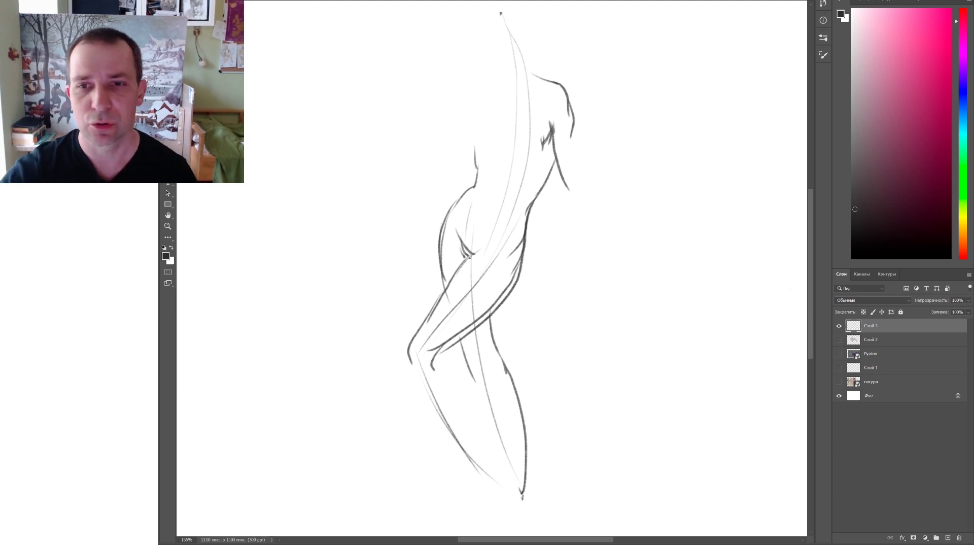
{"action": "left_click_drag", "start_coordinate": [572, 123], "coordinate": [582, 177]}
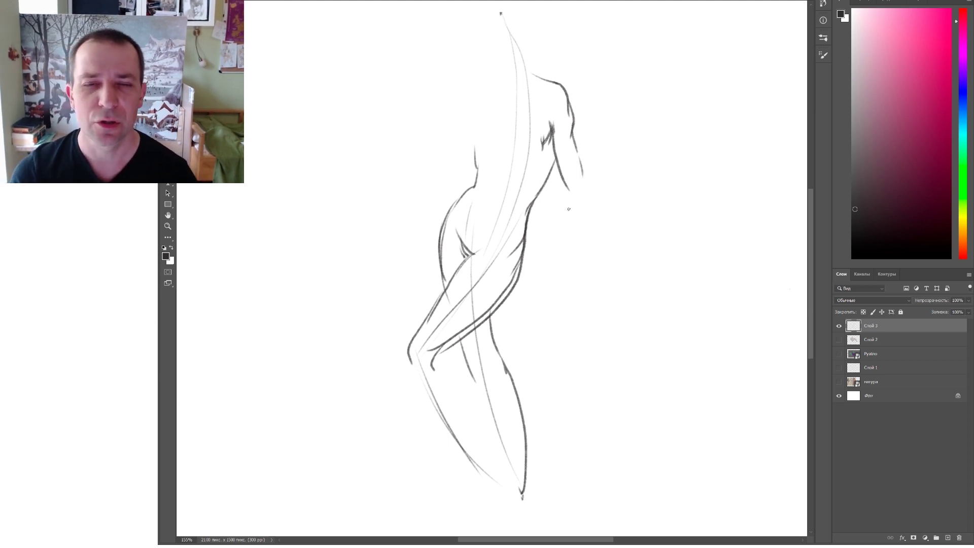
Draw the chin and jaw, and the neck line running into the near shoulder
{"action": "left_click_drag", "start_coordinate": [504, 96], "coordinate": [513, 91]}
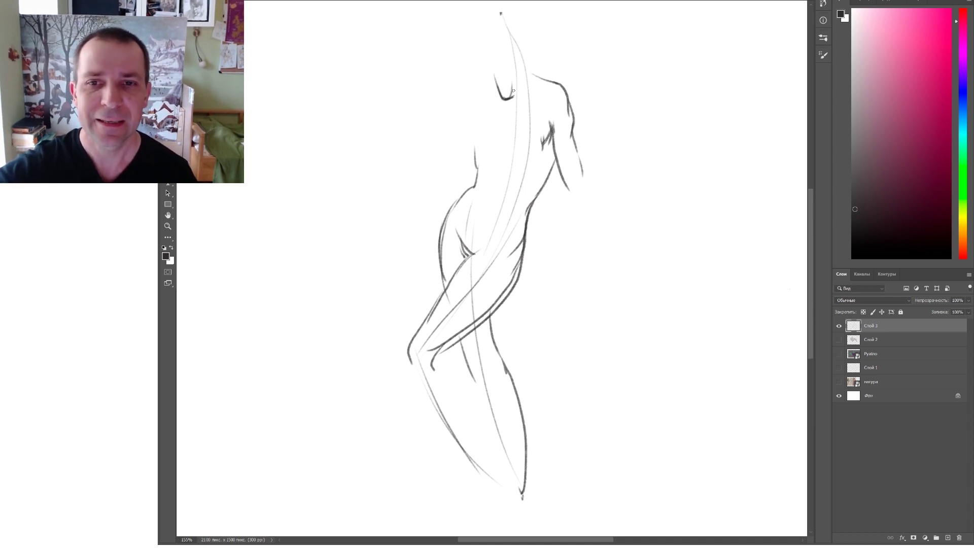
{"action": "mouse_move", "coordinate": [513, 96]}
{"action": "left_mouse_down"}
{"action": "mouse_move", "coordinate": [534, 86]}
{"action": "mouse_move", "coordinate": [515, 98]}
{"action": "left_mouse_up"}
{"action": "mouse_move", "coordinate": [520, 64]}
{"action": "left_mouse_down"}
{"action": "mouse_move", "coordinate": [551, 82]}
{"action": "mouse_move", "coordinate": [565, 101]}
{"action": "left_mouse_up"}
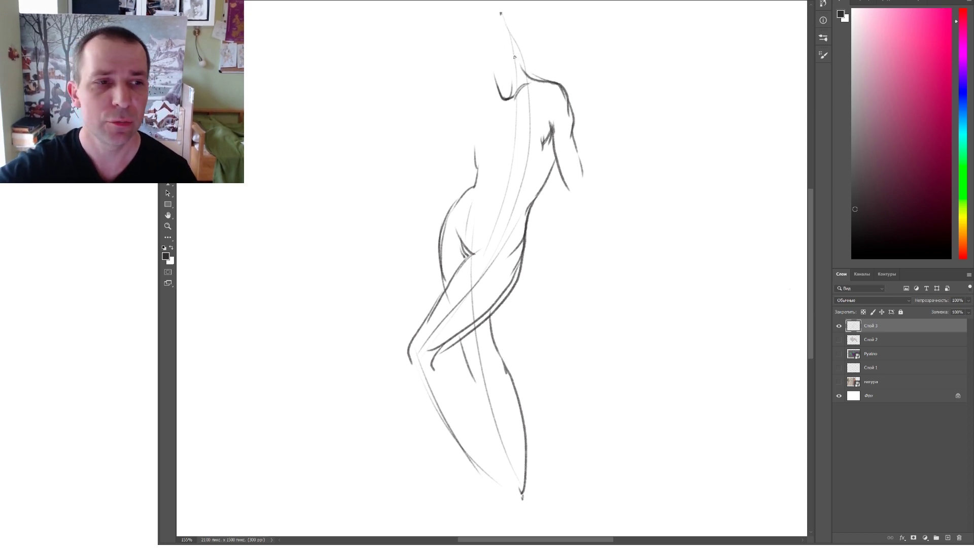
Add the facial features and the hair strands falling beside the lowered face
{"action": "left_click_drag", "start_coordinate": [489, 80], "coordinate": [498, 86]}
{"action": "left_click_drag", "start_coordinate": [506, 74], "coordinate": [499, 85]}
{"action": "left_click_drag", "start_coordinate": [474, 55], "coordinate": [488, 75]}
{"action": "left_click_drag", "start_coordinate": [474, 31], "coordinate": [470, 91]}
{"action": "mouse_move", "coordinate": [464, 50]}
{"action": "left_mouse_down"}
{"action": "mouse_move", "coordinate": [470, 92]}
{"action": "mouse_move", "coordinate": [477, 66]}
{"action": "mouse_move", "coordinate": [471, 85]}
{"action": "left_mouse_up"}
{"action": "mouse_move", "coordinate": [496, 29]}
{"action": "left_mouse_down"}
{"action": "mouse_move", "coordinate": [520, 62]}
{"action": "mouse_move", "coordinate": [490, 100]}
{"action": "left_mouse_up"}
Draw the far chest contour with small chest marks, the navel and the lower belly
{"action": "left_click_drag", "start_coordinate": [491, 96], "coordinate": [477, 115]}
{"action": "mouse_move", "coordinate": [476, 172]}
{"action": "left_mouse_down"}
{"action": "mouse_move", "coordinate": [460, 156]}
{"action": "mouse_move", "coordinate": [531, 137]}
{"action": "left_mouse_up"}
{"action": "left_click_drag", "start_coordinate": [483, 202], "coordinate": [474, 244]}
Outline the bent leg's shin, calf and raised foot, and strengthen the supporting leg's contours behind it
{"action": "mouse_move", "coordinate": [431, 350]}
{"action": "left_mouse_down"}
{"action": "mouse_move", "coordinate": [455, 341]}
{"action": "mouse_move", "coordinate": [456, 380]}
{"action": "mouse_move", "coordinate": [483, 427]}
{"action": "left_mouse_up"}
{"action": "left_click_drag", "start_coordinate": [410, 363], "coordinate": [489, 488]}
{"action": "mouse_move", "coordinate": [485, 430]}
{"action": "left_mouse_down"}
{"action": "mouse_move", "coordinate": [510, 480]}
{"action": "mouse_move", "coordinate": [493, 481]}
{"action": "mouse_move", "coordinate": [488, 506]}
{"action": "left_mouse_up"}
{"action": "mouse_move", "coordinate": [482, 469]}
{"action": "left_mouse_down"}
{"action": "mouse_move", "coordinate": [476, 512]}
{"action": "mouse_move", "coordinate": [484, 508]}
{"action": "left_mouse_up"}
{"action": "left_click_drag", "start_coordinate": [468, 354], "coordinate": [479, 384]}
{"action": "left_click_drag", "start_coordinate": [491, 316], "coordinate": [512, 385]}
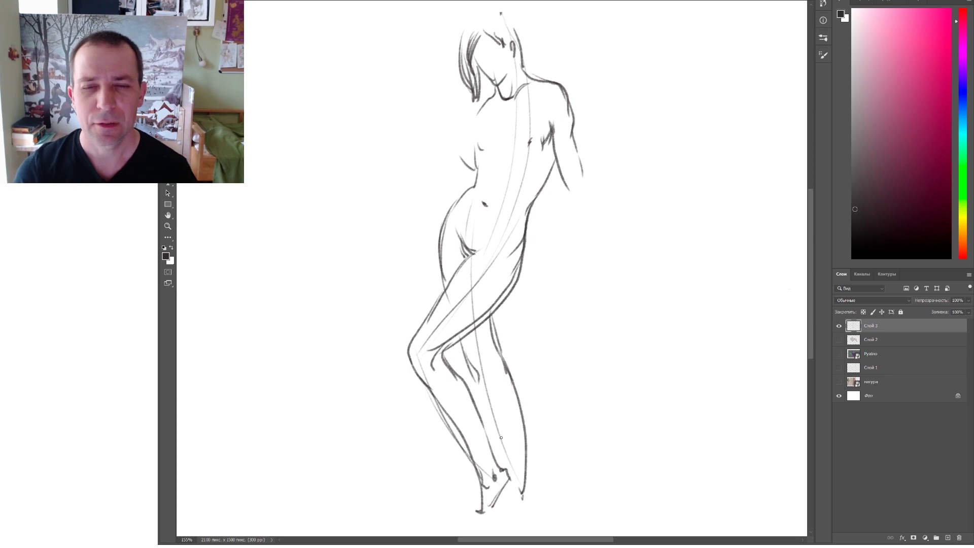
Draw the near forearm and hand, and add light axis strokes along the supporting leg to the heel
{"action": "mouse_move", "coordinate": [557, 171]}
{"action": "left_mouse_down"}
{"action": "mouse_move", "coordinate": [580, 192]}
{"action": "mouse_move", "coordinate": [570, 183]}
{"action": "mouse_move", "coordinate": [615, 185]}
{"action": "mouse_move", "coordinate": [602, 182]}
{"action": "left_mouse_up"}
{"action": "left_click_drag", "start_coordinate": [609, 167], "coordinate": [604, 179]}
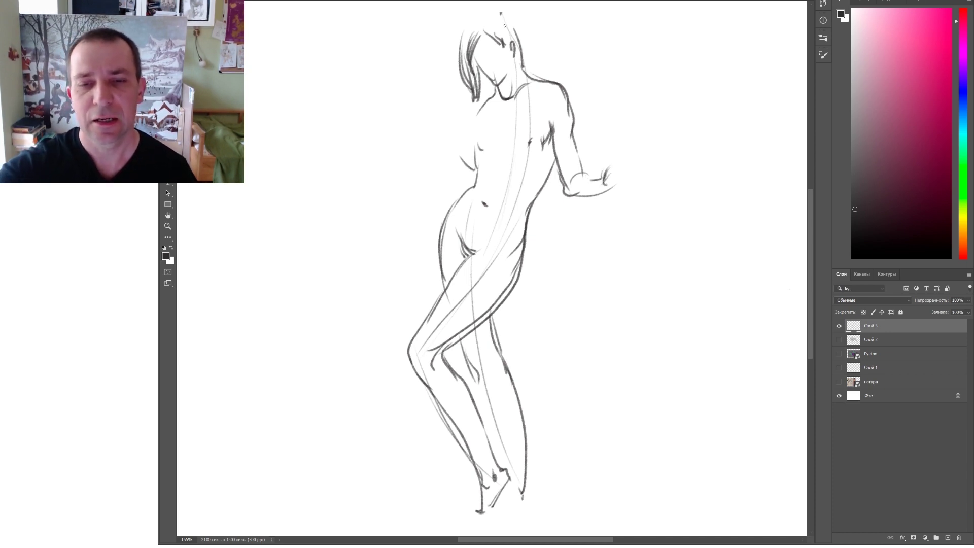
{"action": "left_click_drag", "start_coordinate": [463, 237], "coordinate": [503, 455]}
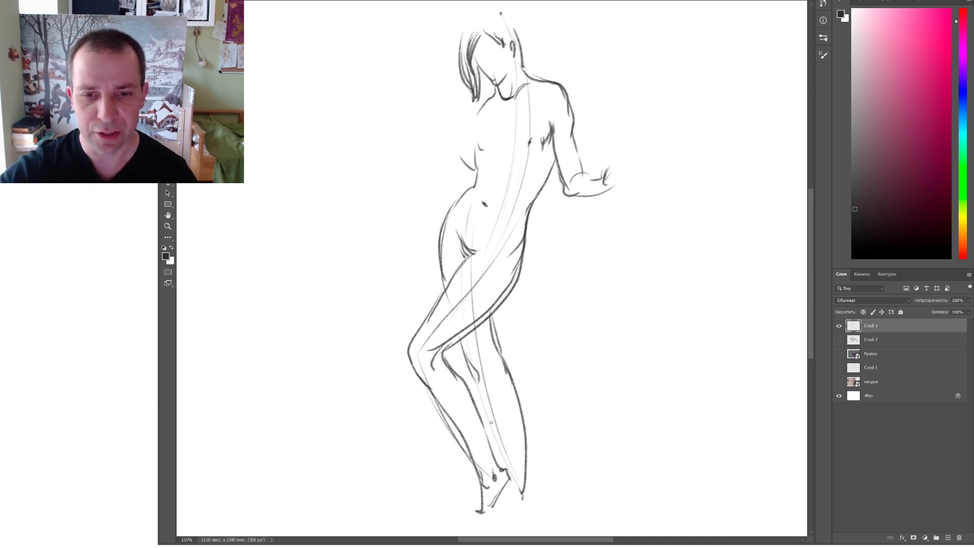
{"action": "left_click_drag", "start_coordinate": [466, 280], "coordinate": [524, 497]}
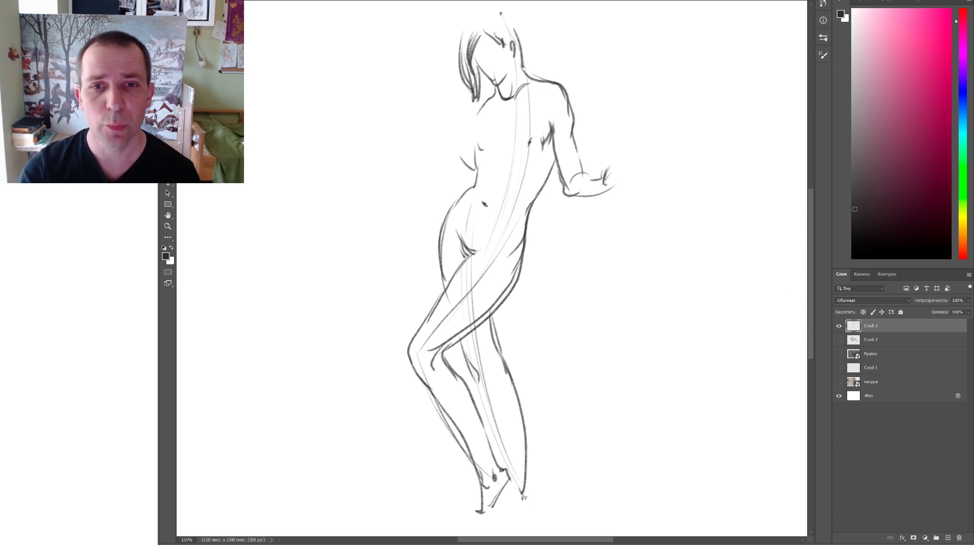
Add the far arm's elbow line behind the waist and finish the fingers of the near hand
{"action": "mouse_move", "coordinate": [449, 160]}
{"action": "left_mouse_down"}
{"action": "mouse_move", "coordinate": [473, 188]}
{"action": "mouse_move", "coordinate": [467, 182]}
{"action": "left_mouse_up"}
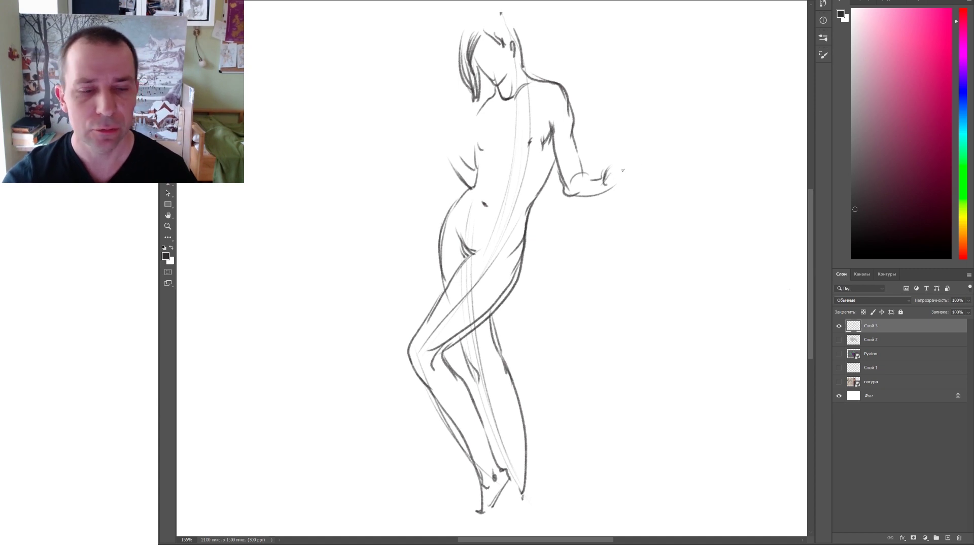
{"action": "left_click_drag", "start_coordinate": [616, 169], "coordinate": [605, 181]}
{"action": "left_click_drag", "start_coordinate": [619, 167], "coordinate": [607, 179]}
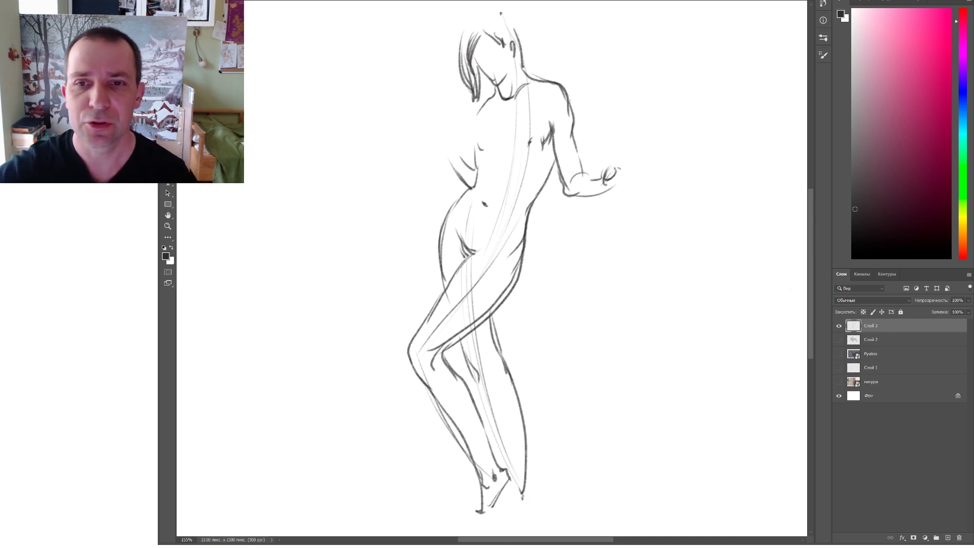
Start a second figure beside the first with torso and leg gesture curves, the far hip contour and belly marks
{"action": "left_click_drag", "start_coordinate": [570, 121], "coordinate": [422, 114]}
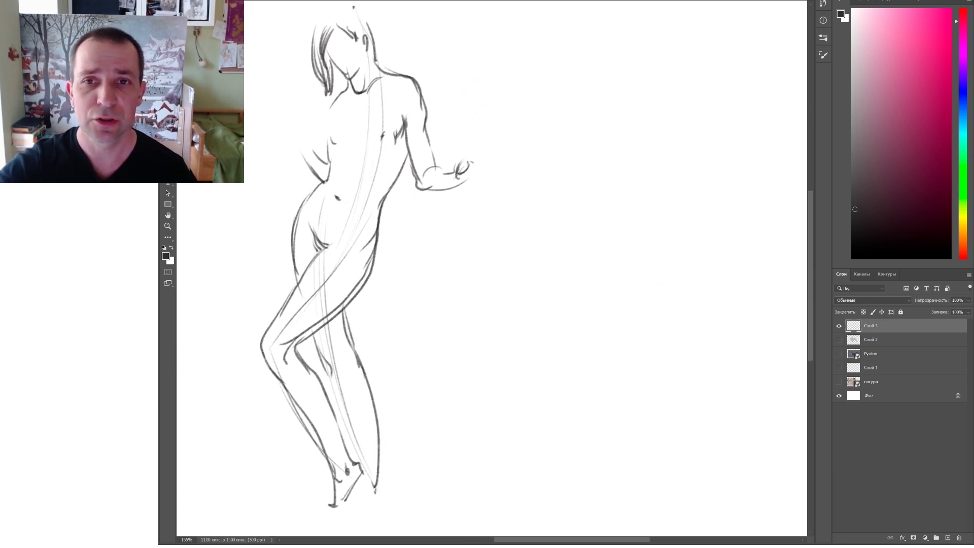
{"action": "left_click_drag", "start_coordinate": [577, 16], "coordinate": [561, 249]}
{"action": "mouse_move", "coordinate": [545, 195]}
{"action": "left_mouse_down"}
{"action": "mouse_move", "coordinate": [520, 263]}
{"action": "mouse_move", "coordinate": [563, 485]}
{"action": "left_mouse_up"}
{"action": "mouse_move", "coordinate": [550, 161]}
{"action": "left_mouse_down"}
{"action": "mouse_move", "coordinate": [509, 217]}
{"action": "mouse_move", "coordinate": [501, 248]}
{"action": "mouse_move", "coordinate": [517, 336]}
{"action": "left_mouse_up"}
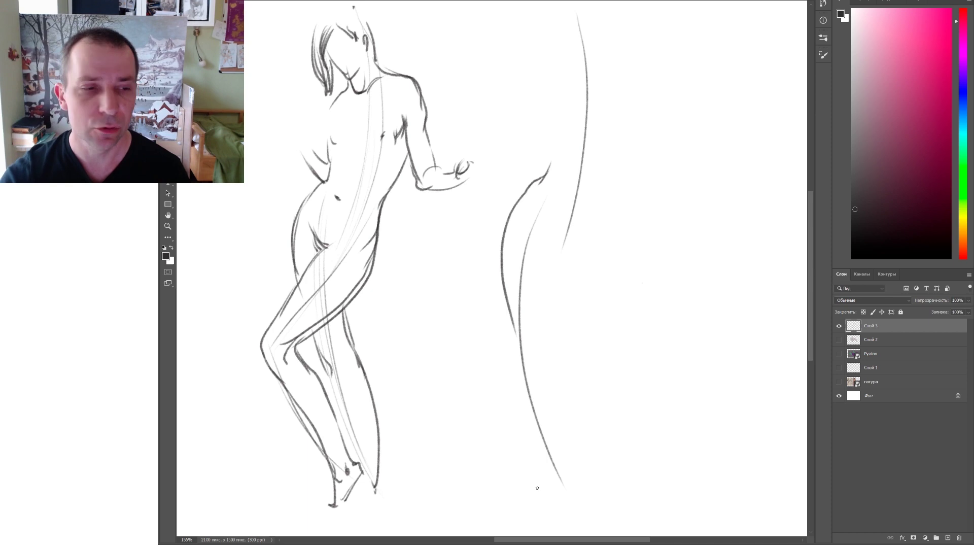
{"action": "left_click_drag", "start_coordinate": [544, 198], "coordinate": [542, 224]}
{"action": "left_click_drag", "start_coordinate": [553, 197], "coordinate": [558, 204]}
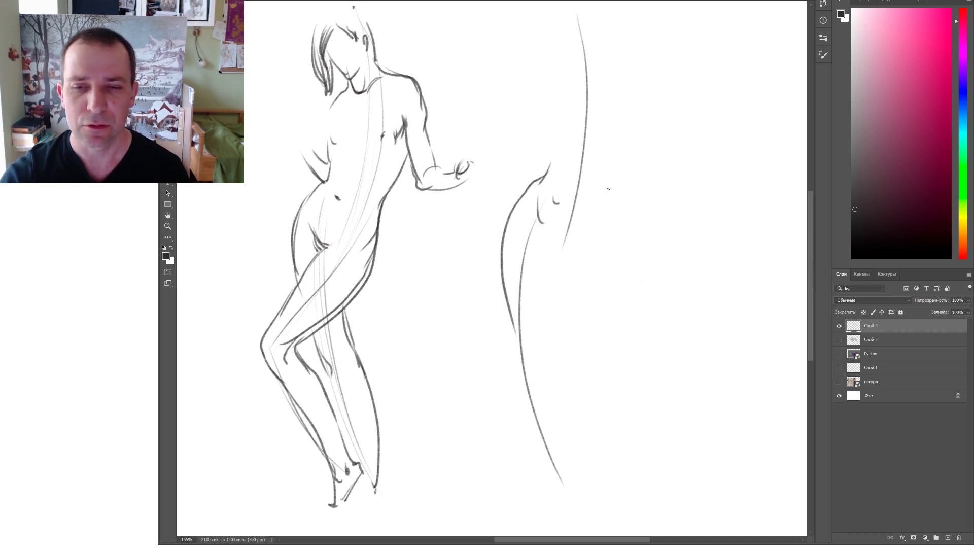
Outline the second figure's near torso side, hip, bent thigh, knee and both lower legs
{"action": "mouse_move", "coordinate": [638, 131]}
{"action": "left_mouse_down"}
{"action": "mouse_move", "coordinate": [596, 201]}
{"action": "mouse_move", "coordinate": [613, 223]}
{"action": "mouse_move", "coordinate": [576, 290]}
{"action": "left_mouse_up"}
{"action": "mouse_move", "coordinate": [572, 229]}
{"action": "left_mouse_down"}
{"action": "mouse_move", "coordinate": [527, 265]}
{"action": "mouse_move", "coordinate": [504, 335]}
{"action": "mouse_move", "coordinate": [508, 372]}
{"action": "left_mouse_up"}
{"action": "mouse_move", "coordinate": [610, 240]}
{"action": "left_mouse_down"}
{"action": "mouse_move", "coordinate": [593, 280]}
{"action": "mouse_move", "coordinate": [519, 391]}
{"action": "left_mouse_up"}
{"action": "mouse_move", "coordinate": [532, 355]}
{"action": "left_mouse_down"}
{"action": "mouse_move", "coordinate": [546, 378]}
{"action": "mouse_move", "coordinate": [567, 489]}
{"action": "left_mouse_up"}
{"action": "left_click_drag", "start_coordinate": [509, 378], "coordinate": [567, 481]}
{"action": "left_click_drag", "start_coordinate": [564, 319], "coordinate": [576, 489]}
Draw the second figure's far waist, chest marks, base of the neck and torso centre line
{"action": "left_click_drag", "start_coordinate": [551, 138], "coordinate": [547, 170]}
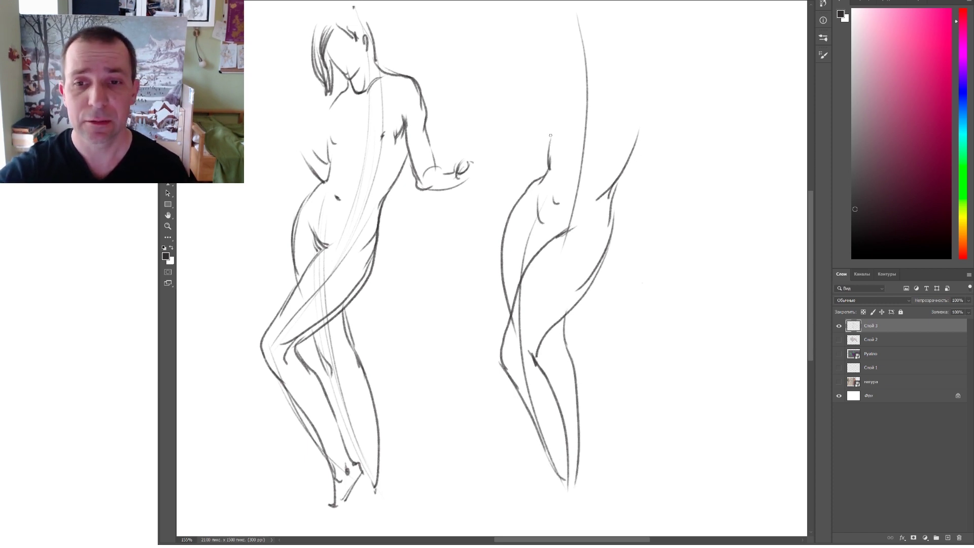
{"action": "left_click_drag", "start_coordinate": [544, 130], "coordinate": [555, 143]}
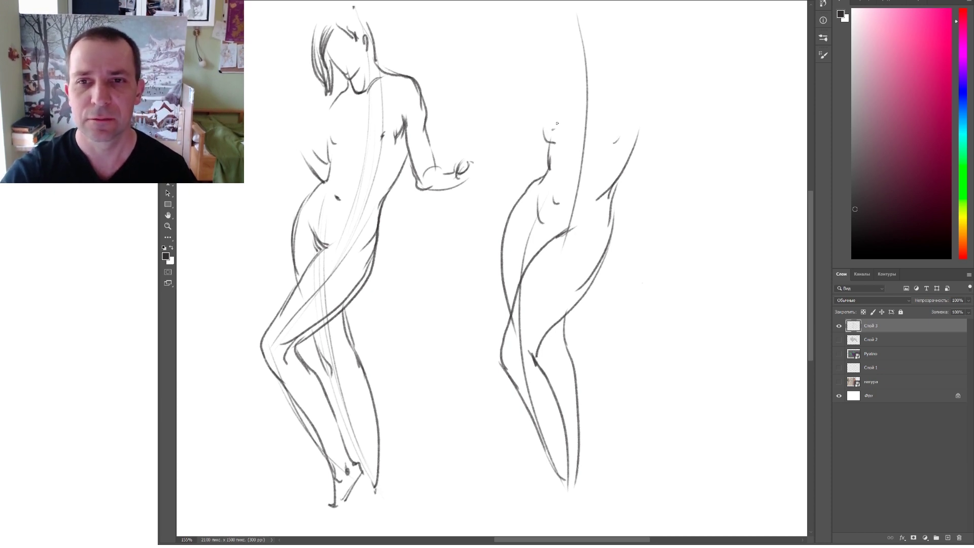
{"action": "left_click_drag", "start_coordinate": [573, 87], "coordinate": [587, 82]}
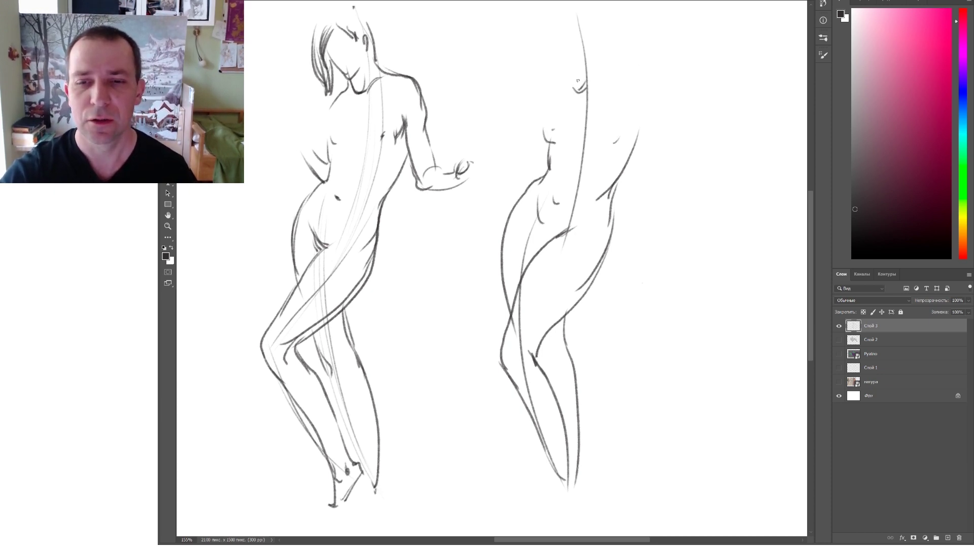
{"action": "left_click_drag", "start_coordinate": [575, 122], "coordinate": [568, 172]}
Draw the second figure's near shoulder and upper arm, the far chest contour and the far elbow line
{"action": "mouse_move", "coordinate": [594, 75]}
{"action": "left_mouse_down"}
{"action": "mouse_move", "coordinate": [634, 87]}
{"action": "mouse_move", "coordinate": [650, 117]}
{"action": "mouse_move", "coordinate": [625, 121]}
{"action": "left_mouse_up"}
{"action": "left_click_drag", "start_coordinate": [635, 88], "coordinate": [652, 138]}
{"action": "left_click_drag", "start_coordinate": [565, 92], "coordinate": [548, 110]}
{"action": "left_click_drag", "start_coordinate": [520, 153], "coordinate": [546, 171]}
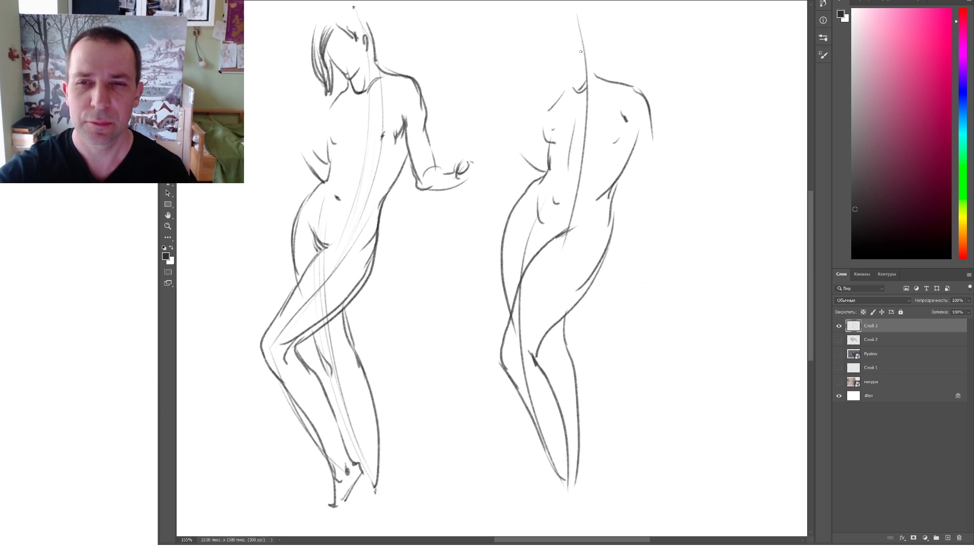
Draw the second figure's ear and neck line, the chin and the hair falling along the far side of the face
{"action": "mouse_move", "coordinate": [585, 48]}
{"action": "left_mouse_down"}
{"action": "mouse_move", "coordinate": [601, 81]}
{"action": "mouse_move", "coordinate": [578, 44]}
{"action": "left_mouse_up"}
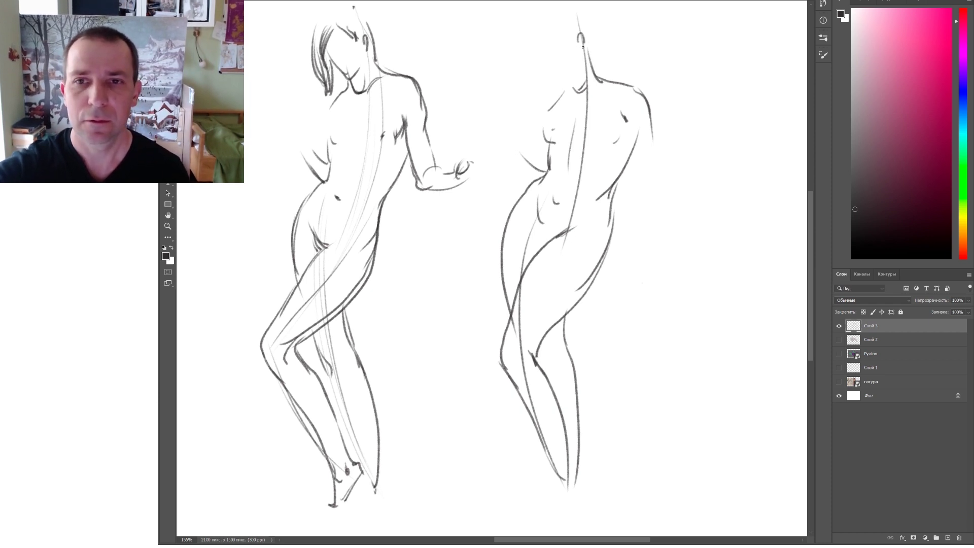
{"action": "left_click_drag", "start_coordinate": [553, 76], "coordinate": [562, 85]}
{"action": "mouse_move", "coordinate": [553, 34]}
{"action": "left_mouse_down"}
{"action": "mouse_move", "coordinate": [542, 56]}
{"action": "mouse_move", "coordinate": [544, 36]}
{"action": "mouse_move", "coordinate": [540, 91]}
{"action": "left_mouse_up"}
{"action": "mouse_move", "coordinate": [538, 33]}
{"action": "left_mouse_down"}
{"action": "mouse_move", "coordinate": [535, 89]}
{"action": "mouse_move", "coordinate": [552, 95]}
{"action": "left_mouse_up"}
Add the second figure's waist accent, rib cage arc, both feet and the inner contour of the near arm
{"action": "left_click_drag", "start_coordinate": [616, 166], "coordinate": [591, 204]}
{"action": "left_click_drag", "start_coordinate": [552, 153], "coordinate": [596, 151]}
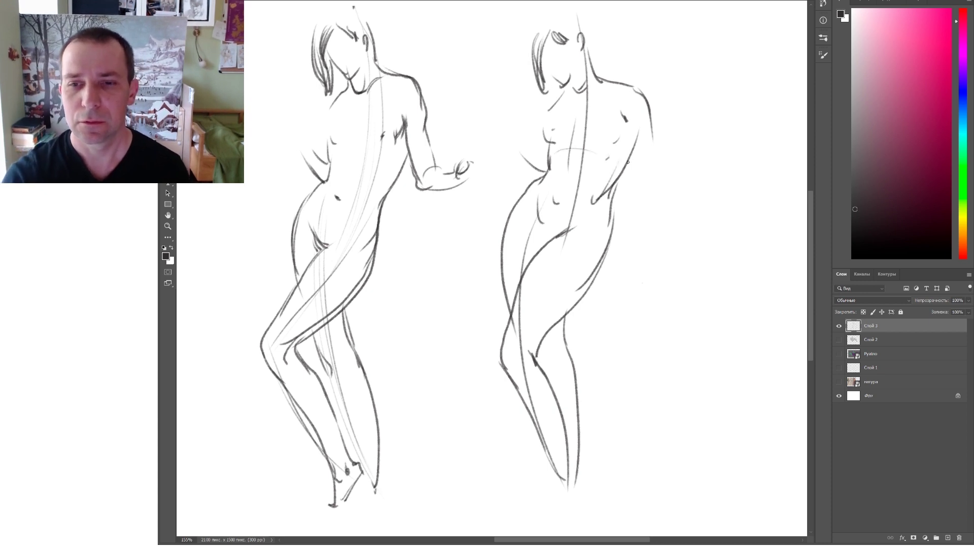
{"action": "left_click_drag", "start_coordinate": [567, 191], "coordinate": [574, 168]}
{"action": "mouse_move", "coordinate": [564, 445]}
{"action": "left_mouse_down"}
{"action": "mouse_move", "coordinate": [581, 483]}
{"action": "mouse_move", "coordinate": [570, 507]}
{"action": "left_mouse_up"}
{"action": "mouse_move", "coordinate": [582, 467]}
{"action": "left_mouse_down"}
{"action": "mouse_move", "coordinate": [561, 481]}
{"action": "mouse_move", "coordinate": [564, 488]}
{"action": "mouse_move", "coordinate": [540, 497]}
{"action": "left_mouse_up"}
{"action": "left_click_drag", "start_coordinate": [622, 118], "coordinate": [639, 174]}
Start a third figure beside the second with torso and leg gesture curves, hip contours, bent thighs, knee and shin
{"action": "scroll", "coordinate": [639, 174], "scroll_direction": "right", "scroll_amount": 3}
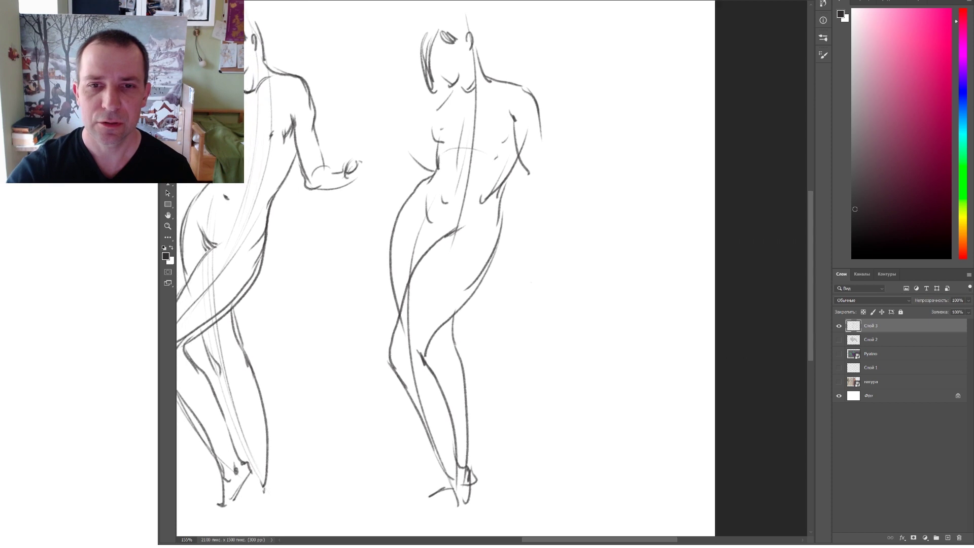
{"action": "mouse_move", "coordinate": [614, 63]}
{"action": "left_mouse_down"}
{"action": "mouse_move", "coordinate": [566, 303]}
{"action": "mouse_move", "coordinate": [604, 475]}
{"action": "left_mouse_up"}
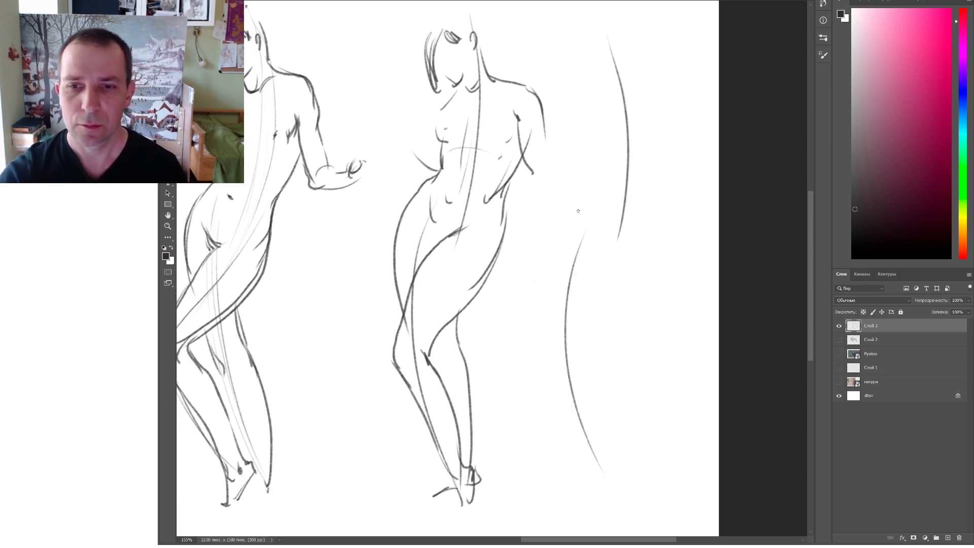
{"action": "left_click_drag", "start_coordinate": [613, 195], "coordinate": [583, 257]}
{"action": "left_click_drag", "start_coordinate": [564, 215], "coordinate": [564, 225]}
{"action": "left_click_drag", "start_coordinate": [627, 249], "coordinate": [612, 261]}
{"action": "mouse_move", "coordinate": [670, 133]}
{"action": "left_mouse_down"}
{"action": "mouse_move", "coordinate": [614, 282]}
{"action": "mouse_move", "coordinate": [559, 364]}
{"action": "left_mouse_up"}
{"action": "mouse_move", "coordinate": [592, 231]}
{"action": "left_mouse_down"}
{"action": "mouse_move", "coordinate": [540, 335]}
{"action": "mouse_move", "coordinate": [539, 386]}
{"action": "mouse_move", "coordinate": [579, 451]}
{"action": "left_mouse_up"}
{"action": "left_click_drag", "start_coordinate": [551, 205], "coordinate": [547, 315]}
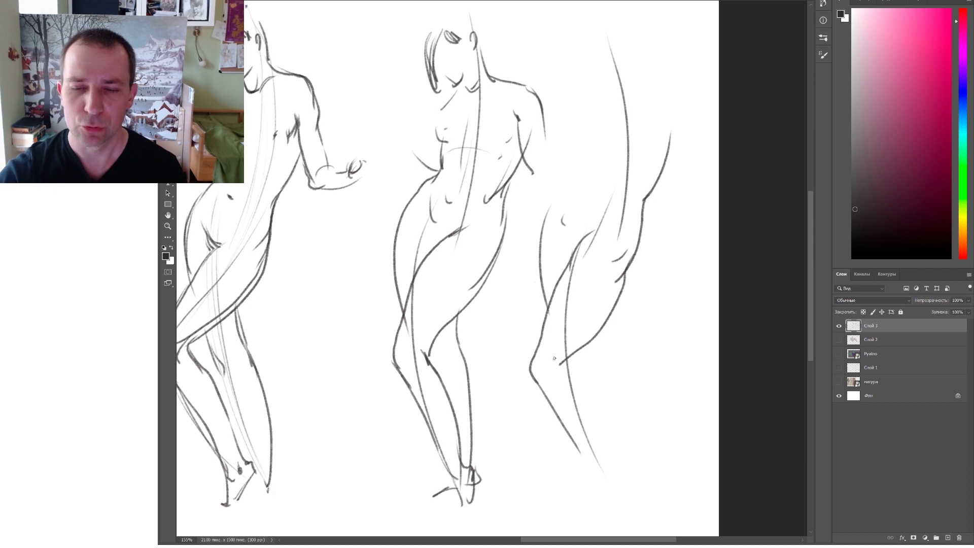
Draw the third figure's far waist and chest contour, and mark its navel and both nipples
{"action": "mouse_move", "coordinate": [590, 133]}
{"action": "left_mouse_down"}
{"action": "mouse_move", "coordinate": [581, 178]}
{"action": "mouse_move", "coordinate": [543, 243]}
{"action": "left_mouse_up"}
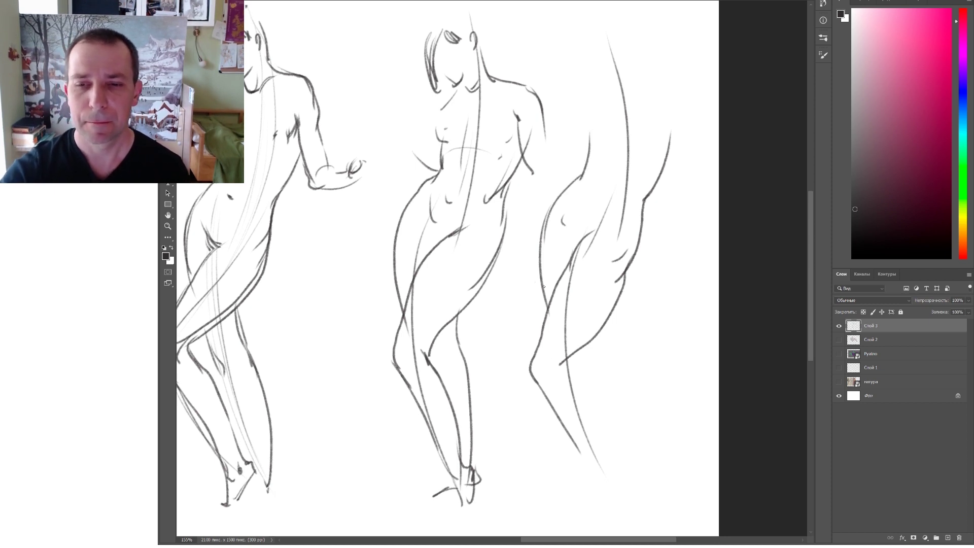
{"action": "left_click", "coordinate": [599, 205]}
{"action": "left_click", "coordinate": [594, 132]}
{"action": "left_click", "coordinate": [645, 130]}
{"action": "scroll", "coordinate": [492, 267], "scroll_direction": "left", "scroll_amount": 3}
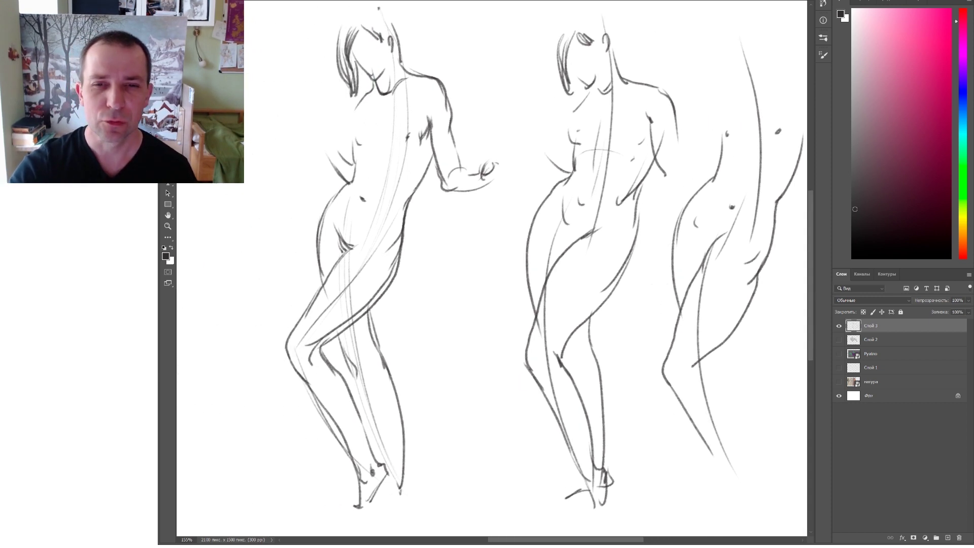
{"action": "scroll", "coordinate": [491, 268], "scroll_direction": "left", "scroll_amount": 4}
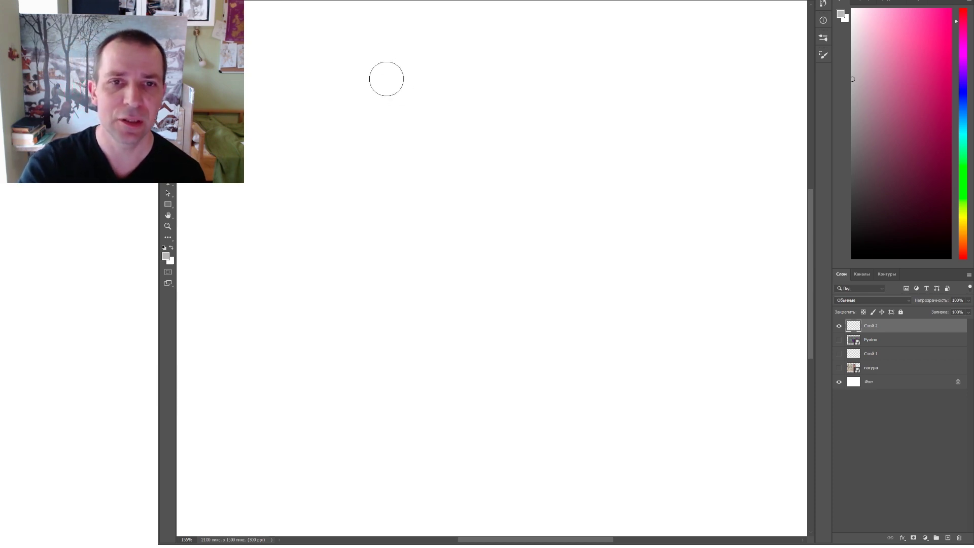
Block in a reclining figure with crossed legs as a light grey silhouette, using a large brush for head, torso, arms and legs
{"action": "mouse_move", "coordinate": [400, 70]}
{"action": "left_mouse_down"}
{"action": "mouse_move", "coordinate": [376, 131]}
{"action": "mouse_move", "coordinate": [425, 159]}
{"action": "mouse_move", "coordinate": [354, 139]}
{"action": "mouse_move", "coordinate": [406, 67]}
{"action": "mouse_move", "coordinate": [341, 133]}
{"action": "mouse_move", "coordinate": [367, 148]}
{"action": "mouse_move", "coordinate": [309, 130]}
{"action": "mouse_move", "coordinate": [327, 135]}
{"action": "mouse_move", "coordinate": [393, 289]}
{"action": "mouse_move", "coordinate": [342, 154]}
{"action": "mouse_move", "coordinate": [416, 277]}
{"action": "mouse_move", "coordinate": [452, 302]}
{"action": "mouse_move", "coordinate": [361, 196]}
{"action": "mouse_move", "coordinate": [378, 277]}
{"action": "mouse_move", "coordinate": [318, 165]}
{"action": "mouse_move", "coordinate": [274, 230]}
{"action": "mouse_move", "coordinate": [352, 243]}
{"action": "mouse_move", "coordinate": [332, 233]}
{"action": "mouse_move", "coordinate": [348, 152]}
{"action": "mouse_move", "coordinate": [389, 132]}
{"action": "mouse_move", "coordinate": [373, 102]}
{"action": "mouse_move", "coordinate": [390, 111]}
{"action": "left_mouse_up"}
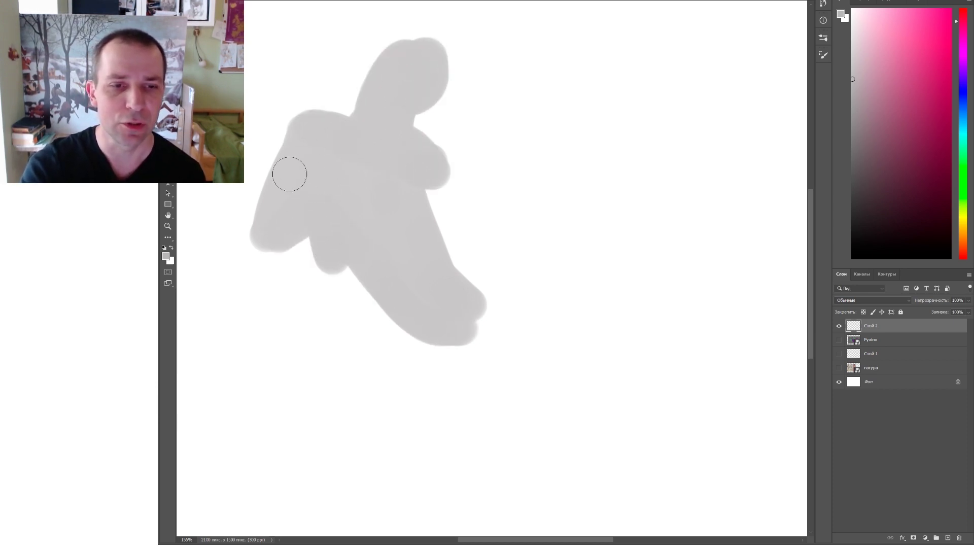
{"action": "mouse_move", "coordinate": [472, 319]}
{"action": "left_mouse_down"}
{"action": "mouse_move", "coordinate": [489, 307]}
{"action": "mouse_move", "coordinate": [440, 260]}
{"action": "mouse_move", "coordinate": [504, 237]}
{"action": "mouse_move", "coordinate": [457, 305]}
{"action": "mouse_move", "coordinate": [544, 226]}
{"action": "mouse_move", "coordinate": [469, 237]}
{"action": "mouse_move", "coordinate": [499, 198]}
{"action": "mouse_move", "coordinate": [531, 245]}
{"action": "mouse_move", "coordinate": [515, 271]}
{"action": "mouse_move", "coordinate": [506, 219]}
{"action": "mouse_move", "coordinate": [541, 242]}
{"action": "mouse_move", "coordinate": [465, 335]}
{"action": "mouse_move", "coordinate": [539, 254]}
{"action": "mouse_move", "coordinate": [606, 216]}
{"action": "mouse_move", "coordinate": [579, 207]}
{"action": "left_mouse_up"}
{"action": "mouse_move", "coordinate": [398, 205]}
{"action": "left_mouse_down"}
{"action": "mouse_move", "coordinate": [482, 159]}
{"action": "mouse_move", "coordinate": [443, 156]}
{"action": "mouse_move", "coordinate": [448, 97]}
{"action": "mouse_move", "coordinate": [526, 165]}
{"action": "mouse_move", "coordinate": [615, 180]}
{"action": "mouse_move", "coordinate": [604, 182]}
{"action": "mouse_move", "coordinate": [673, 270]}
{"action": "mouse_move", "coordinate": [574, 197]}
{"action": "mouse_move", "coordinate": [635, 198]}
{"action": "mouse_move", "coordinate": [687, 270]}
{"action": "mouse_move", "coordinate": [528, 243]}
{"action": "left_mouse_up"}
{"action": "mouse_move", "coordinate": [628, 169]}
{"action": "left_mouse_down"}
{"action": "mouse_move", "coordinate": [737, 337]}
{"action": "mouse_move", "coordinate": [669, 274]}
{"action": "mouse_move", "coordinate": [727, 334]}
{"action": "left_mouse_up"}
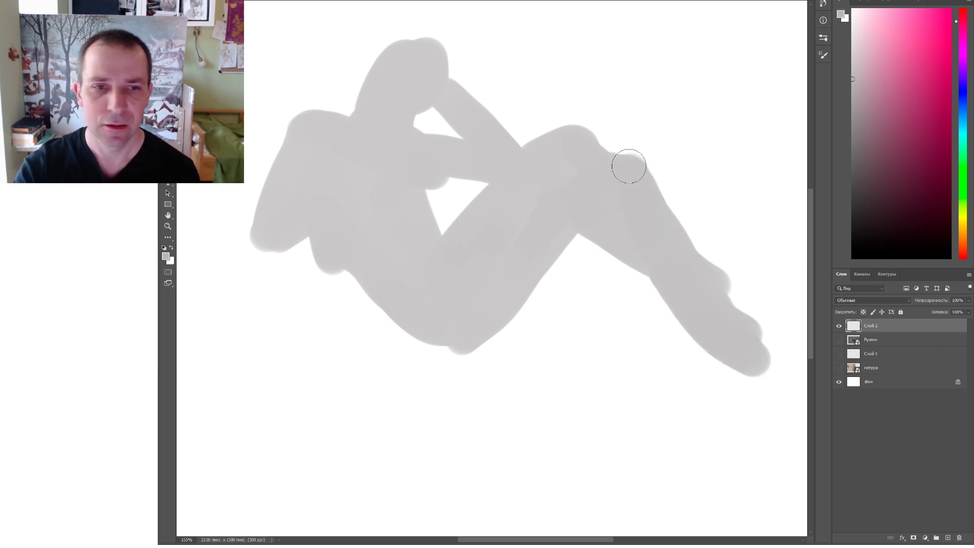
{"action": "mouse_move", "coordinate": [565, 198]}
{"action": "left_mouse_down"}
{"action": "mouse_move", "coordinate": [615, 165]}
{"action": "mouse_move", "coordinate": [680, 211]}
{"action": "left_mouse_up"}
{"action": "mouse_move", "coordinate": [528, 219]}
{"action": "left_mouse_down"}
{"action": "mouse_move", "coordinate": [415, 330]}
{"action": "mouse_move", "coordinate": [563, 226]}
{"action": "mouse_move", "coordinate": [373, 302]}
{"action": "mouse_move", "coordinate": [324, 194]}
{"action": "mouse_move", "coordinate": [389, 291]}
{"action": "mouse_move", "coordinate": [563, 205]}
{"action": "mouse_move", "coordinate": [410, 218]}
{"action": "left_mouse_up"}
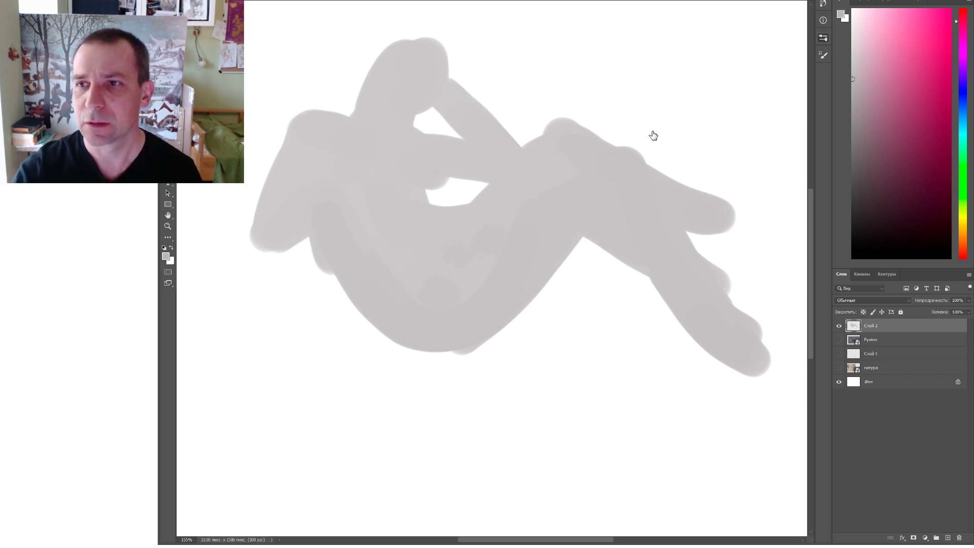
Choose a near-black colour and outline the crown, ear and face side of the head over the grey silhouette
{"action": "left_click_drag", "start_coordinate": [853, 207], "coordinate": [853, 228]}
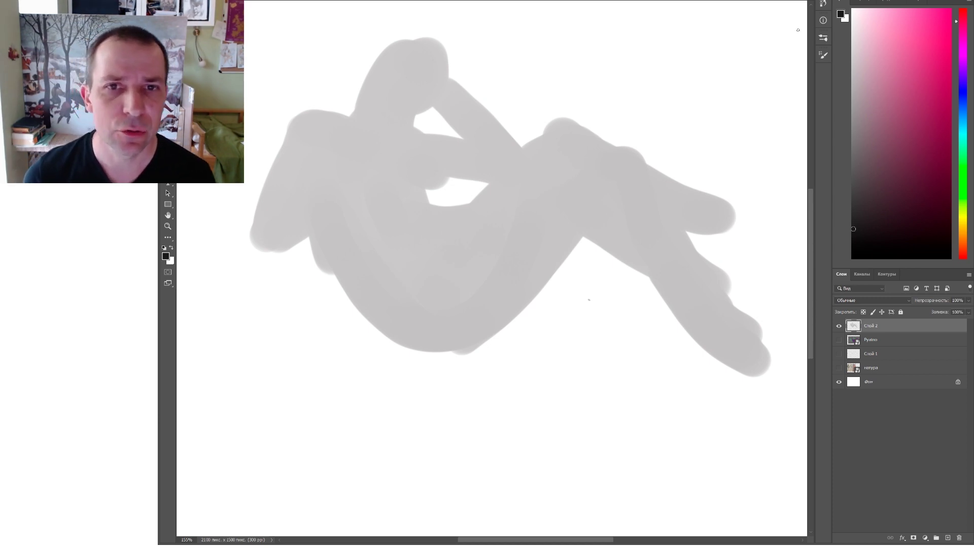
{"action": "mouse_move", "coordinate": [445, 44]}
{"action": "left_mouse_down"}
{"action": "mouse_move", "coordinate": [427, 29]}
{"action": "mouse_move", "coordinate": [393, 39]}
{"action": "mouse_move", "coordinate": [380, 75]}
{"action": "left_mouse_up"}
{"action": "left_click_drag", "start_coordinate": [446, 54], "coordinate": [440, 92]}
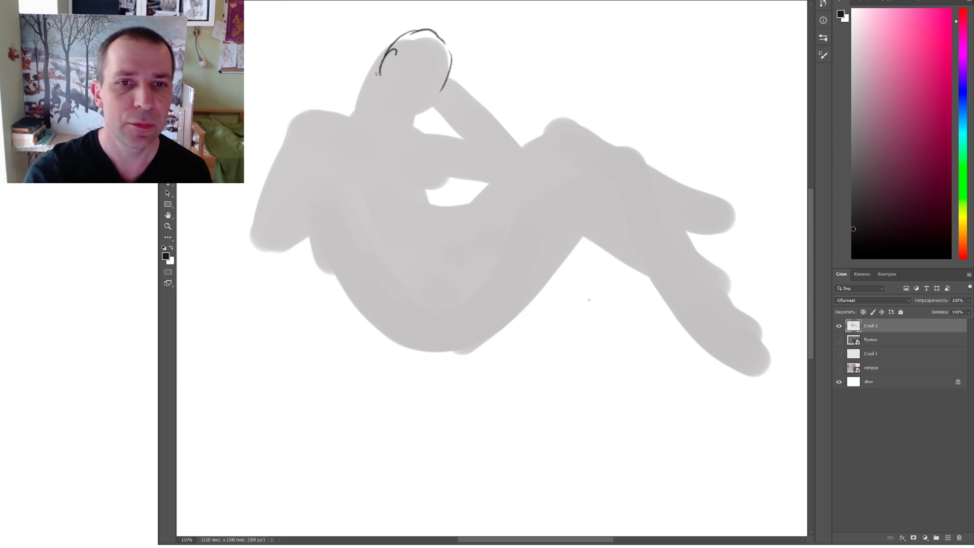
Outline the back of the neck, the near shoulder and the bent near arm down to the wrist
{"action": "mouse_move", "coordinate": [381, 74]}
{"action": "left_mouse_down"}
{"action": "mouse_move", "coordinate": [351, 111]}
{"action": "mouse_move", "coordinate": [300, 114]}
{"action": "mouse_move", "coordinate": [277, 172]}
{"action": "mouse_move", "coordinate": [316, 162]}
{"action": "mouse_move", "coordinate": [314, 170]}
{"action": "mouse_move", "coordinate": [264, 194]}
{"action": "mouse_move", "coordinate": [252, 249]}
{"action": "mouse_move", "coordinate": [278, 211]}
{"action": "mouse_move", "coordinate": [323, 196]}
{"action": "mouse_move", "coordinate": [304, 208]}
{"action": "left_mouse_up"}
{"action": "mouse_move", "coordinate": [255, 249]}
{"action": "left_mouse_down"}
{"action": "mouse_move", "coordinate": [285, 248]}
{"action": "mouse_move", "coordinate": [308, 214]}
{"action": "mouse_move", "coordinate": [322, 247]}
{"action": "left_mouse_up"}
{"action": "left_click_drag", "start_coordinate": [322, 197], "coordinate": [348, 232]}
{"action": "left_click_drag", "start_coordinate": [341, 163], "coordinate": [306, 195]}
{"action": "left_click_drag", "start_coordinate": [345, 131], "coordinate": [341, 169]}
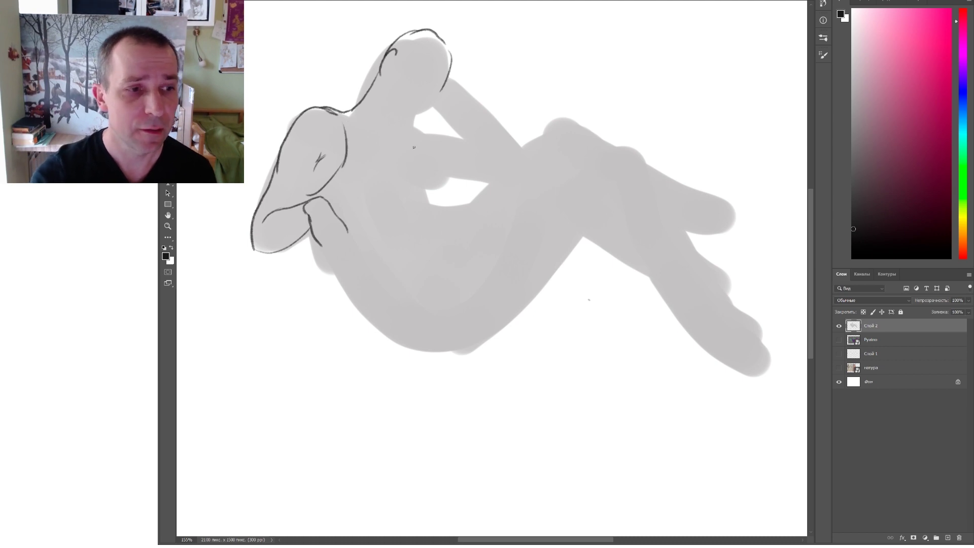
Draw the collarbone, chin, far chest contour, belly folds and the curve from lower back to buttock
{"action": "mouse_move", "coordinate": [355, 121]}
{"action": "left_mouse_down"}
{"action": "mouse_move", "coordinate": [396, 142]}
{"action": "mouse_move", "coordinate": [394, 82]}
{"action": "mouse_move", "coordinate": [386, 119]}
{"action": "left_mouse_up"}
{"action": "left_click_drag", "start_coordinate": [436, 98], "coordinate": [401, 125]}
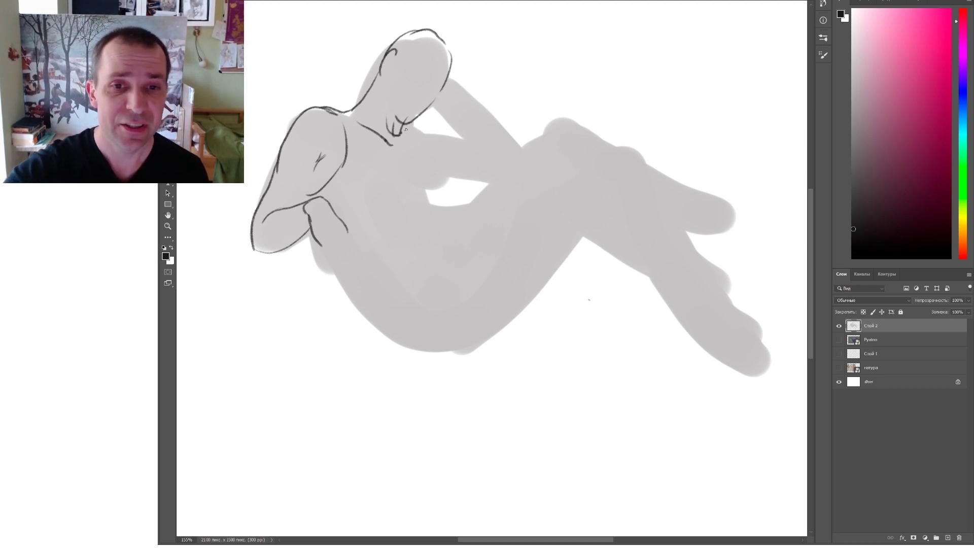
{"action": "left_click_drag", "start_coordinate": [399, 137], "coordinate": [432, 197]}
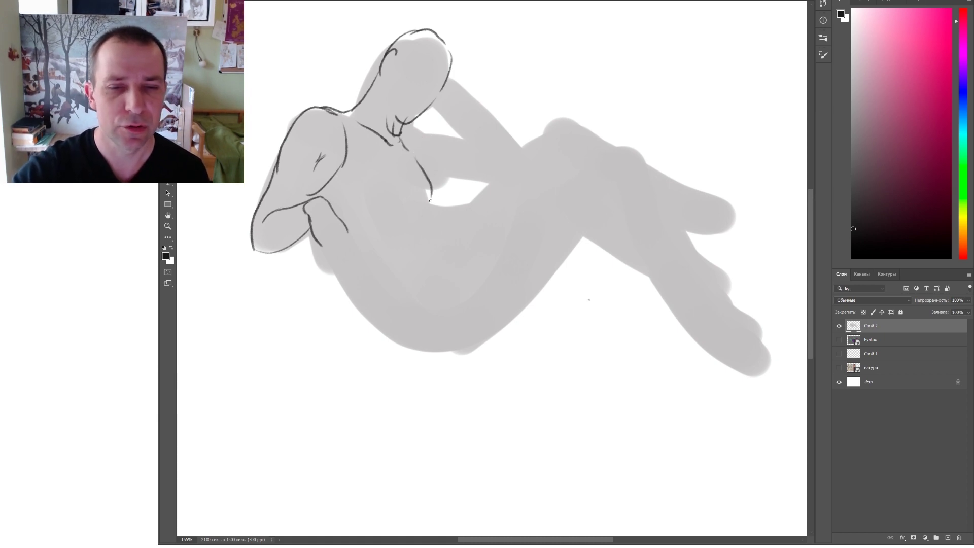
{"action": "mouse_move", "coordinate": [430, 204]}
{"action": "left_mouse_down"}
{"action": "mouse_move", "coordinate": [384, 202]}
{"action": "mouse_move", "coordinate": [431, 214]}
{"action": "mouse_move", "coordinate": [415, 242]}
{"action": "left_mouse_up"}
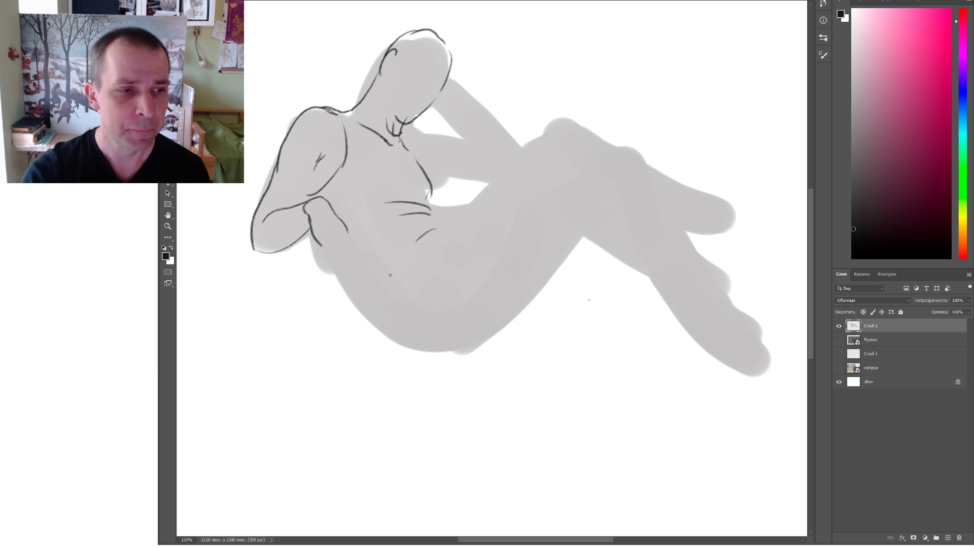
{"action": "mouse_move", "coordinate": [346, 257]}
{"action": "left_mouse_down"}
{"action": "mouse_move", "coordinate": [371, 297]}
{"action": "mouse_move", "coordinate": [445, 347]}
{"action": "left_mouse_up"}
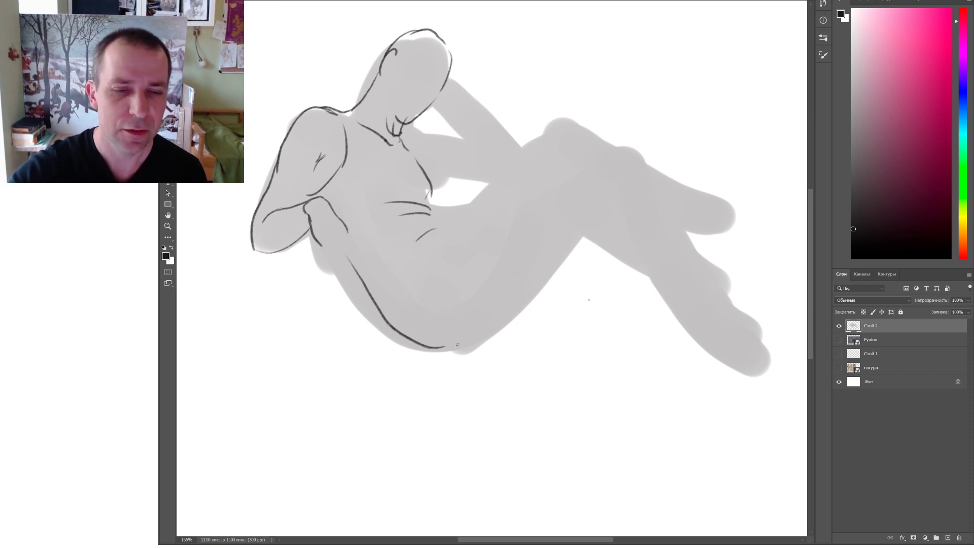
{"action": "mouse_move", "coordinate": [417, 255]}
{"action": "left_mouse_down"}
{"action": "mouse_move", "coordinate": [398, 273]}
{"action": "mouse_move", "coordinate": [407, 279]}
{"action": "left_mouse_up"}
{"action": "left_click_drag", "start_coordinate": [443, 237], "coordinate": [425, 255]}
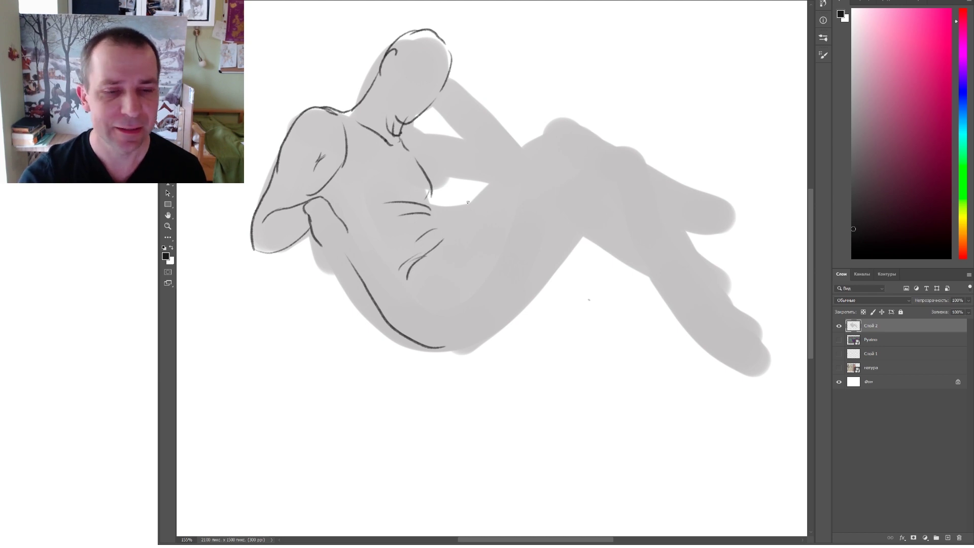
Outline both bent thighs, the raised knee, the buttock and the crossing knee with its underside
{"action": "mouse_move", "coordinate": [507, 172]}
{"action": "left_mouse_down"}
{"action": "mouse_move", "coordinate": [451, 221]}
{"action": "mouse_move", "coordinate": [425, 261]}
{"action": "mouse_move", "coordinate": [426, 248]}
{"action": "mouse_move", "coordinate": [407, 267]}
{"action": "left_mouse_up"}
{"action": "mouse_move", "coordinate": [528, 259]}
{"action": "left_mouse_down"}
{"action": "mouse_move", "coordinate": [485, 329]}
{"action": "mouse_move", "coordinate": [420, 347]}
{"action": "left_mouse_up"}
{"action": "left_click_drag", "start_coordinate": [561, 176], "coordinate": [534, 251]}
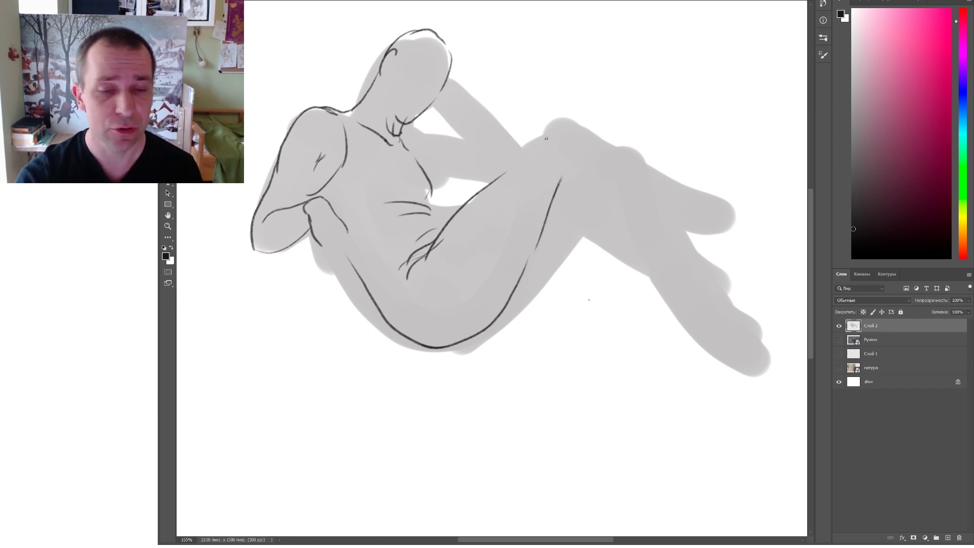
{"action": "mouse_move", "coordinate": [537, 136]}
{"action": "left_mouse_down"}
{"action": "mouse_move", "coordinate": [479, 199]}
{"action": "mouse_move", "coordinate": [517, 150]}
{"action": "mouse_move", "coordinate": [567, 127]}
{"action": "left_mouse_up"}
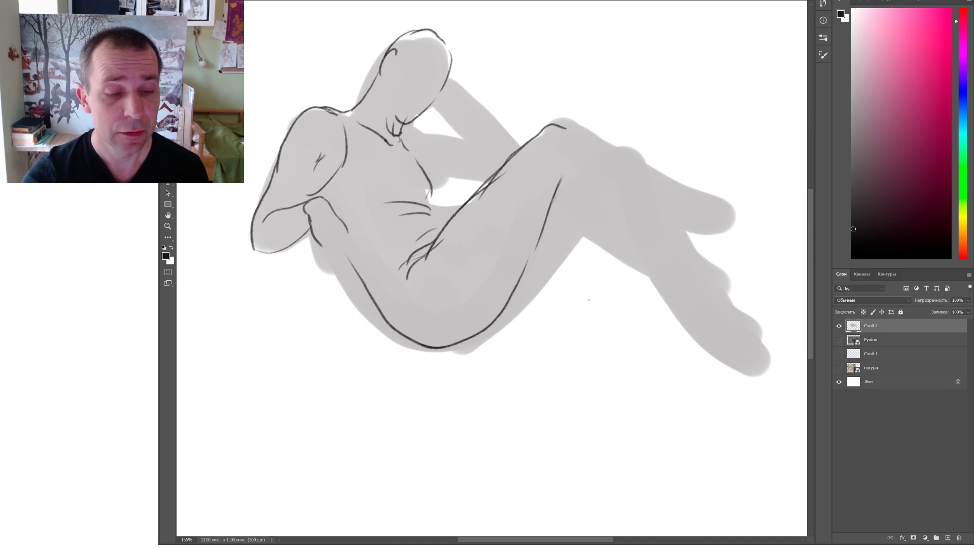
{"action": "left_click_drag", "start_coordinate": [443, 224], "coordinate": [431, 225]}
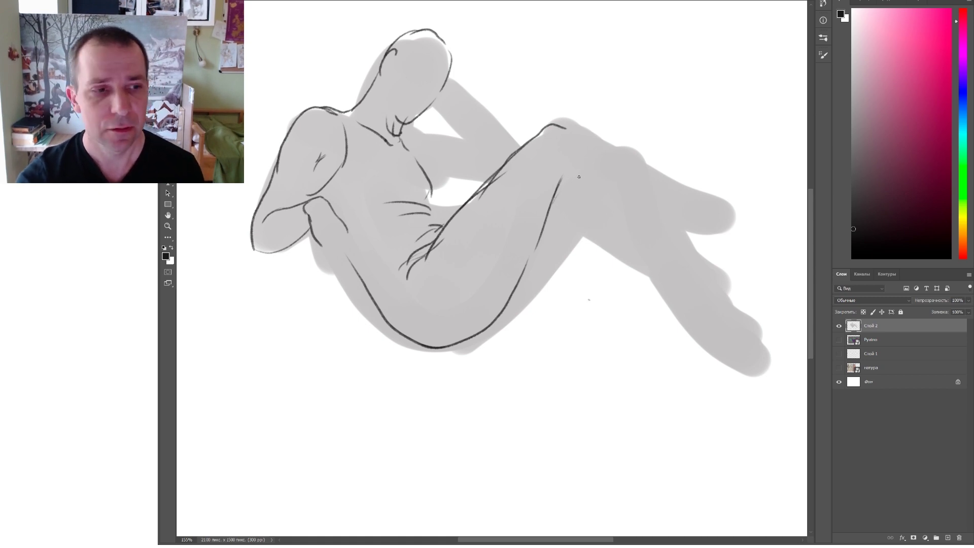
{"action": "mouse_move", "coordinate": [557, 190]}
{"action": "left_mouse_down"}
{"action": "mouse_move", "coordinate": [612, 171]}
{"action": "mouse_move", "coordinate": [630, 180]}
{"action": "left_mouse_up"}
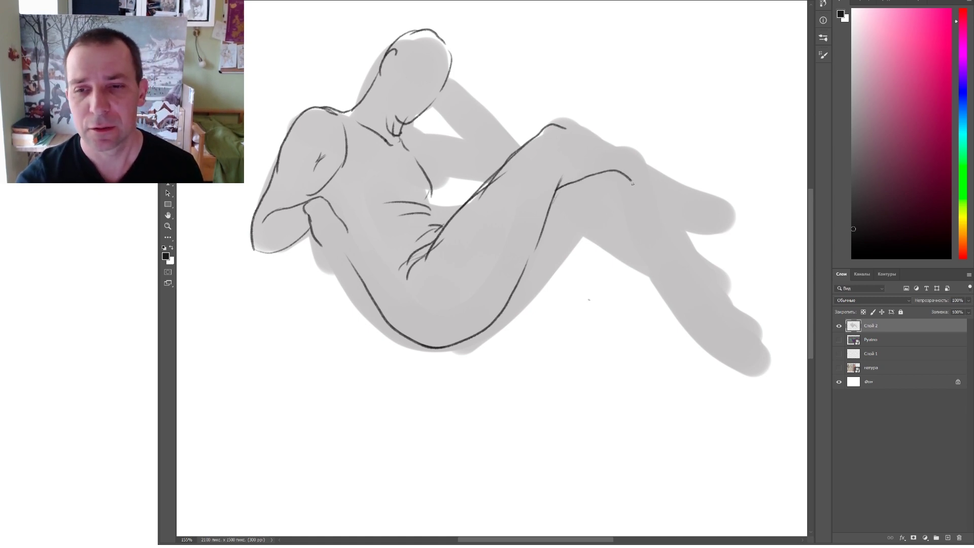
{"action": "mouse_move", "coordinate": [598, 221]}
{"action": "left_mouse_down"}
{"action": "mouse_move", "coordinate": [540, 289]}
{"action": "mouse_move", "coordinate": [440, 343]}
{"action": "left_mouse_up"}
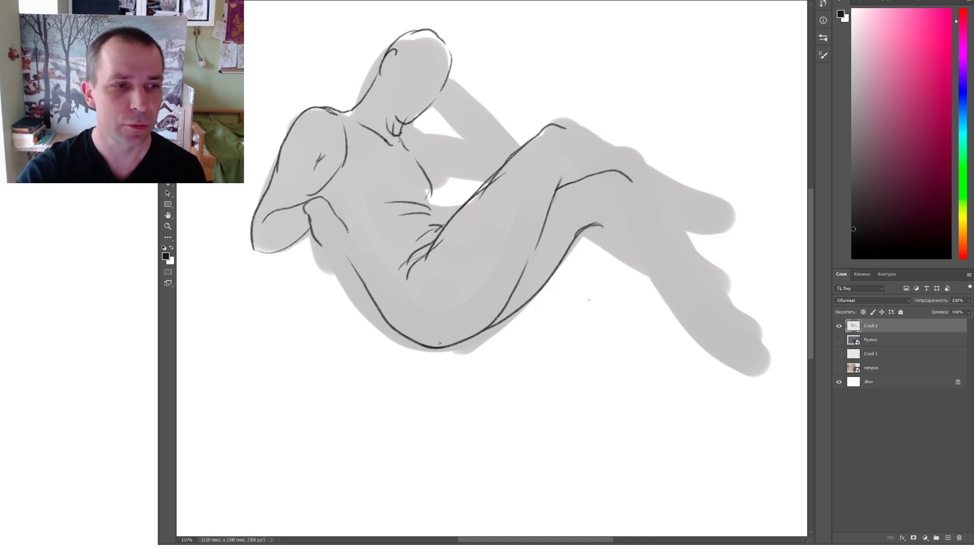
Outline the far arm bent up to the head, and add the facial features and hair strokes
{"action": "mouse_move", "coordinate": [400, 134]}
{"action": "left_mouse_down"}
{"action": "mouse_move", "coordinate": [446, 143]}
{"action": "mouse_move", "coordinate": [422, 171]}
{"action": "mouse_move", "coordinate": [492, 181]}
{"action": "left_mouse_up"}
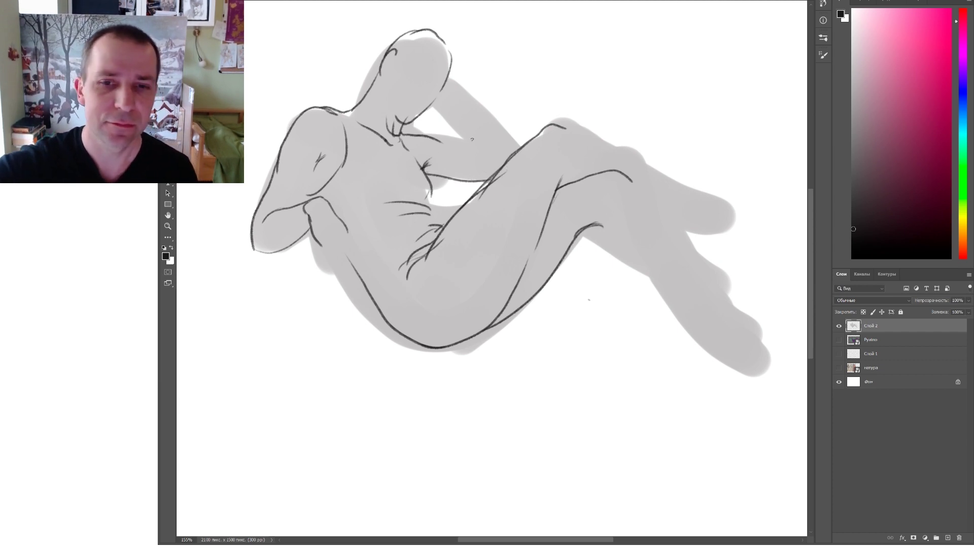
{"action": "left_click_drag", "start_coordinate": [444, 143], "coordinate": [489, 153]}
{"action": "left_click_drag", "start_coordinate": [464, 92], "coordinate": [526, 150]}
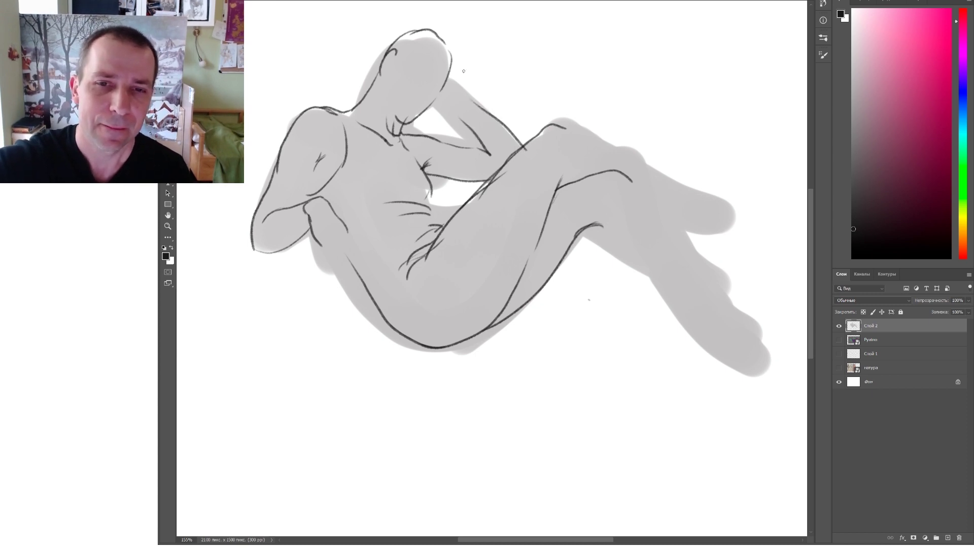
{"action": "left_click_drag", "start_coordinate": [469, 122], "coordinate": [431, 106]}
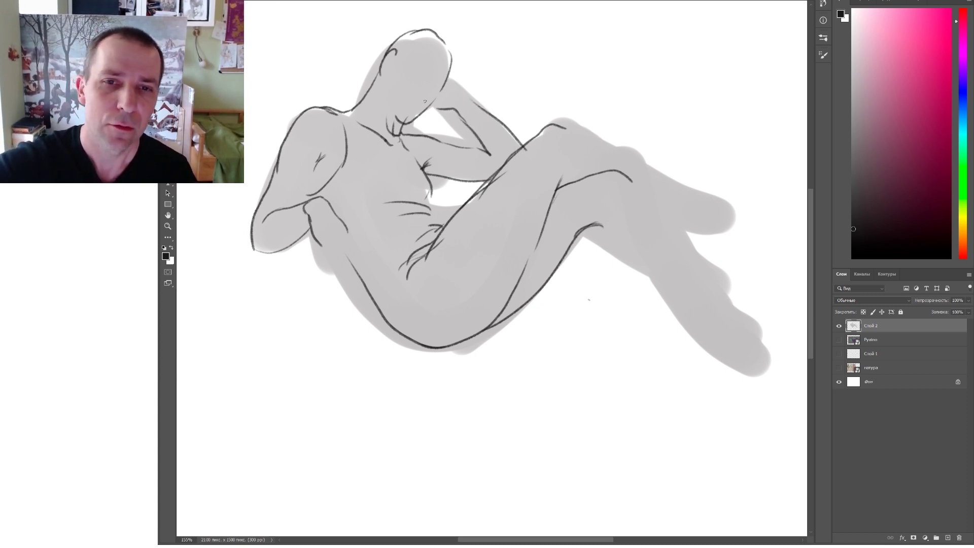
{"action": "mouse_move", "coordinate": [412, 69]}
{"action": "left_mouse_down"}
{"action": "mouse_move", "coordinate": [426, 78]}
{"action": "mouse_move", "coordinate": [419, 100]}
{"action": "left_mouse_up"}
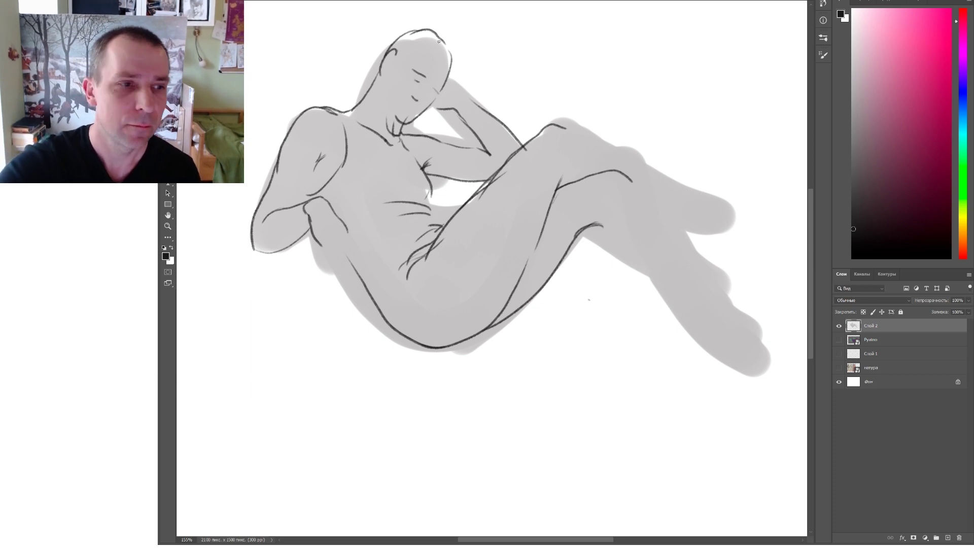
{"action": "mouse_move", "coordinate": [435, 55]}
{"action": "left_mouse_down"}
{"action": "mouse_move", "coordinate": [407, 54]}
{"action": "mouse_move", "coordinate": [443, 46]}
{"action": "mouse_move", "coordinate": [404, 52]}
{"action": "mouse_move", "coordinate": [419, 35]}
{"action": "mouse_move", "coordinate": [390, 51]}
{"action": "mouse_move", "coordinate": [376, 87]}
{"action": "left_mouse_up"}
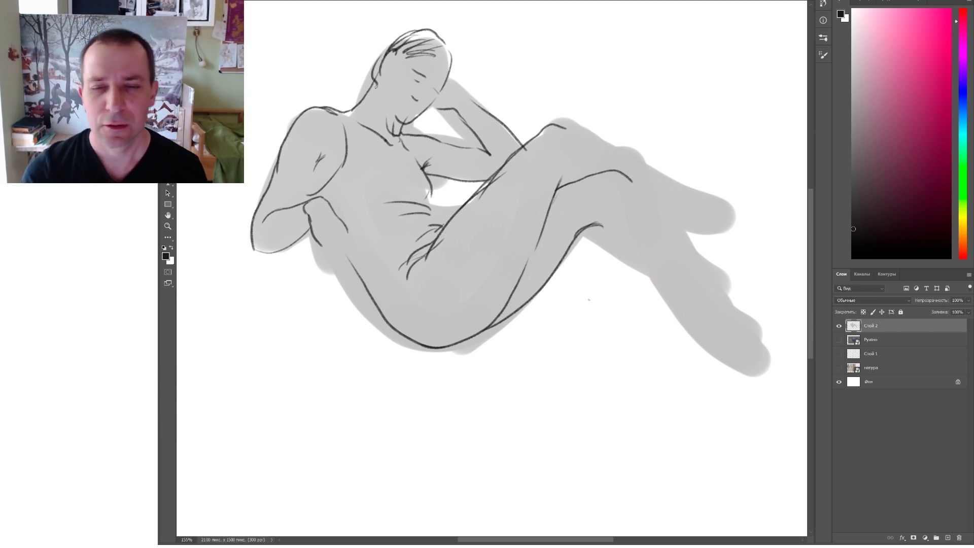
Outline the lower leg that reaches down from the front knee, with its ankle, heel and foot
{"action": "left_click_drag", "start_coordinate": [598, 229], "coordinate": [649, 287]}
{"action": "left_click_drag", "start_coordinate": [627, 175], "coordinate": [727, 315]}
{"action": "mouse_move", "coordinate": [645, 290]}
{"action": "left_mouse_down"}
{"action": "mouse_move", "coordinate": [703, 347]}
{"action": "mouse_move", "coordinate": [724, 341]}
{"action": "mouse_move", "coordinate": [712, 342]}
{"action": "mouse_move", "coordinate": [728, 322]}
{"action": "mouse_move", "coordinate": [769, 354]}
{"action": "left_mouse_up"}
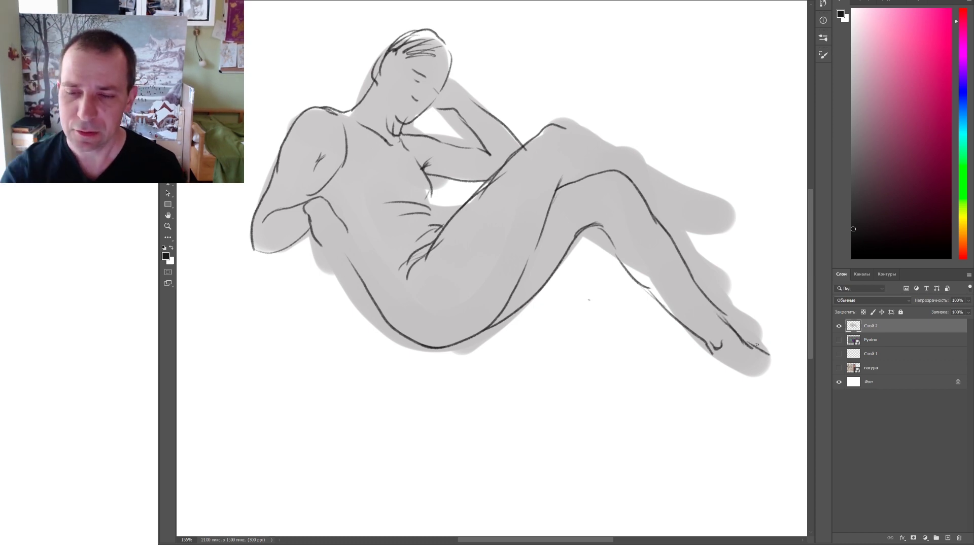
{"action": "left_click_drag", "start_coordinate": [718, 311], "coordinate": [783, 367]}
{"action": "mouse_move", "coordinate": [708, 343]}
{"action": "left_mouse_down"}
{"action": "mouse_move", "coordinate": [741, 362]}
{"action": "mouse_move", "coordinate": [721, 365]}
{"action": "mouse_move", "coordinate": [765, 372]}
{"action": "left_mouse_up"}
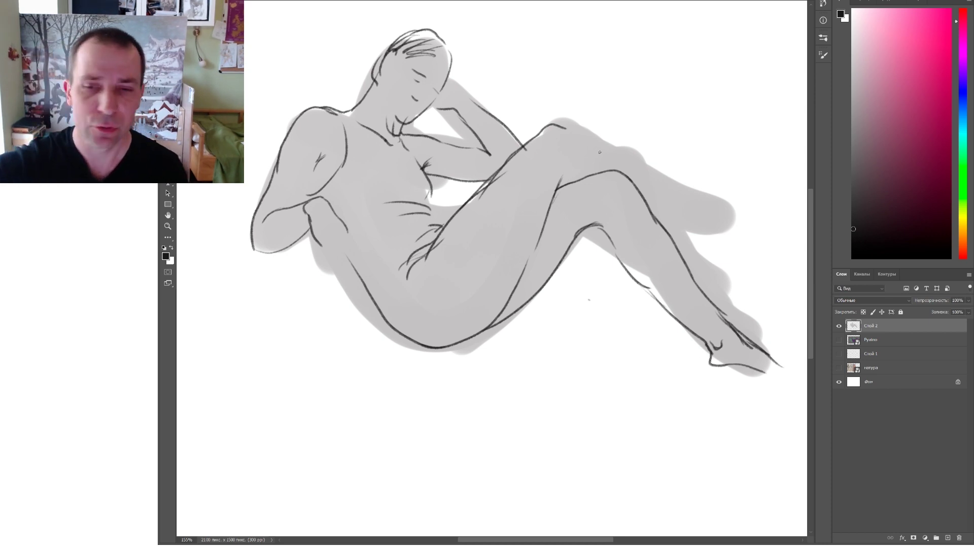
Outline the shin and foot of the other crossed leg extending behind the front knee
{"action": "mouse_move", "coordinate": [562, 127]}
{"action": "left_mouse_down"}
{"action": "mouse_move", "coordinate": [622, 167]}
{"action": "mouse_move", "coordinate": [629, 156]}
{"action": "mouse_move", "coordinate": [594, 144]}
{"action": "mouse_move", "coordinate": [654, 173]}
{"action": "left_mouse_up"}
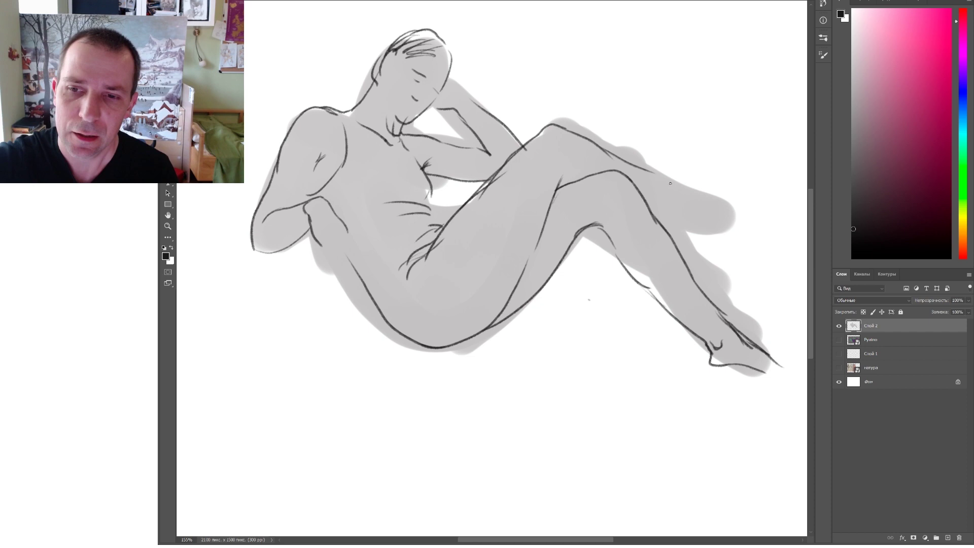
{"action": "mouse_move", "coordinate": [649, 205]}
{"action": "left_mouse_down"}
{"action": "mouse_move", "coordinate": [706, 216]}
{"action": "mouse_move", "coordinate": [678, 213]}
{"action": "mouse_move", "coordinate": [692, 224]}
{"action": "mouse_move", "coordinate": [723, 215]}
{"action": "mouse_move", "coordinate": [683, 221]}
{"action": "left_mouse_up"}
{"action": "mouse_move", "coordinate": [689, 187]}
{"action": "left_mouse_down"}
{"action": "mouse_move", "coordinate": [750, 191]}
{"action": "mouse_move", "coordinate": [723, 213]}
{"action": "left_mouse_up"}
Draw the fingers of the near hand resting on the hip, and pick a mid grey foreground colour
{"action": "left_click_drag", "start_coordinate": [318, 240], "coordinate": [329, 275]}
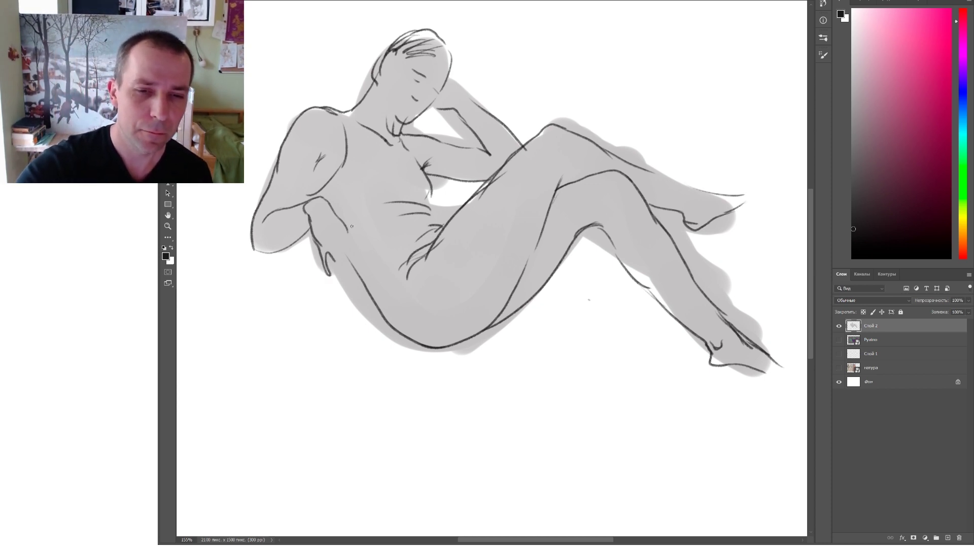
{"action": "mouse_move", "coordinate": [349, 231]}
{"action": "left_mouse_down"}
{"action": "mouse_move", "coordinate": [367, 260]}
{"action": "mouse_move", "coordinate": [346, 285]}
{"action": "left_mouse_up"}
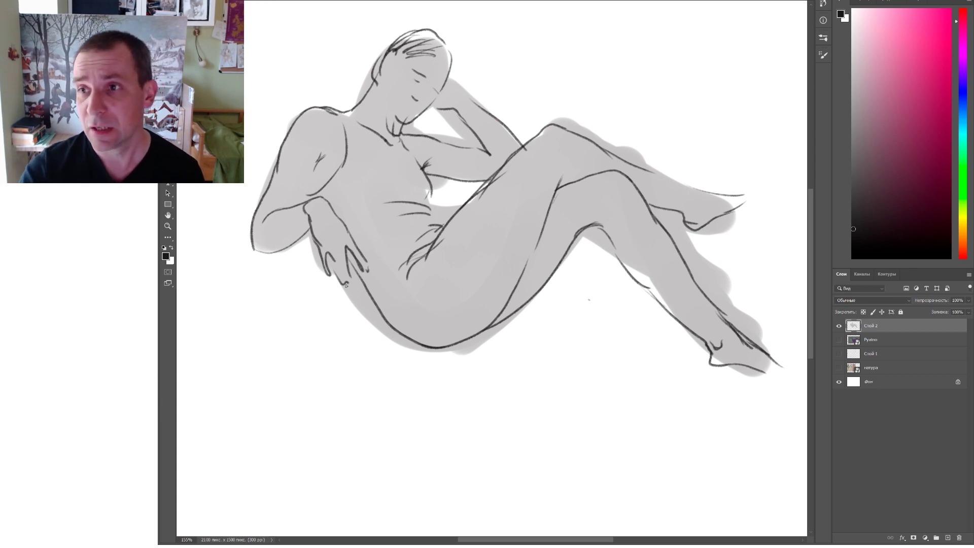
{"action": "left_click", "coordinate": [851, 151]}
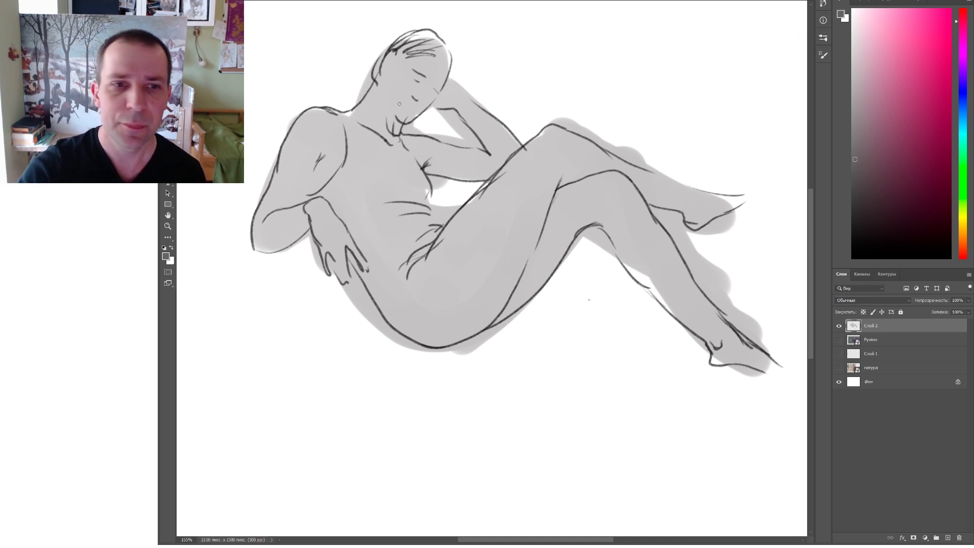
Add darker grey accents under the chin, along the near arm and torso, and around the knees, and strengthen the far foot's outline
{"action": "mouse_move", "coordinate": [387, 111]}
{"action": "left_mouse_down"}
{"action": "mouse_move", "coordinate": [398, 129]}
{"action": "mouse_move", "coordinate": [409, 122]}
{"action": "left_mouse_up"}
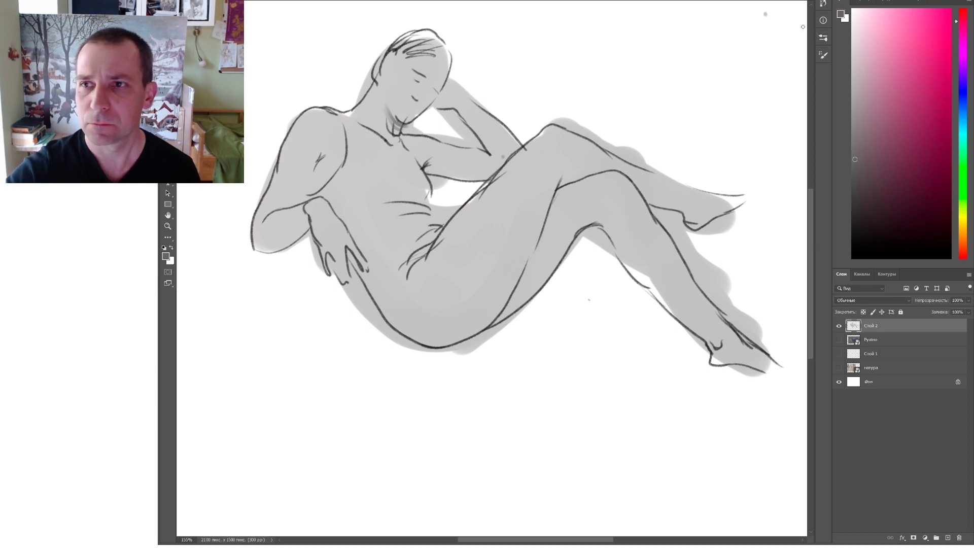
{"action": "mouse_move", "coordinate": [561, 181]}
{"action": "left_mouse_down"}
{"action": "mouse_move", "coordinate": [573, 178]}
{"action": "mouse_move", "coordinate": [550, 191]}
{"action": "left_mouse_up"}
{"action": "mouse_move", "coordinate": [329, 197]}
{"action": "left_mouse_down"}
{"action": "mouse_move", "coordinate": [359, 239]}
{"action": "mouse_move", "coordinate": [386, 308]}
{"action": "left_mouse_up"}
{"action": "left_click_drag", "start_coordinate": [363, 261], "coordinate": [398, 322]}
{"action": "left_click_drag", "start_coordinate": [321, 159], "coordinate": [303, 201]}
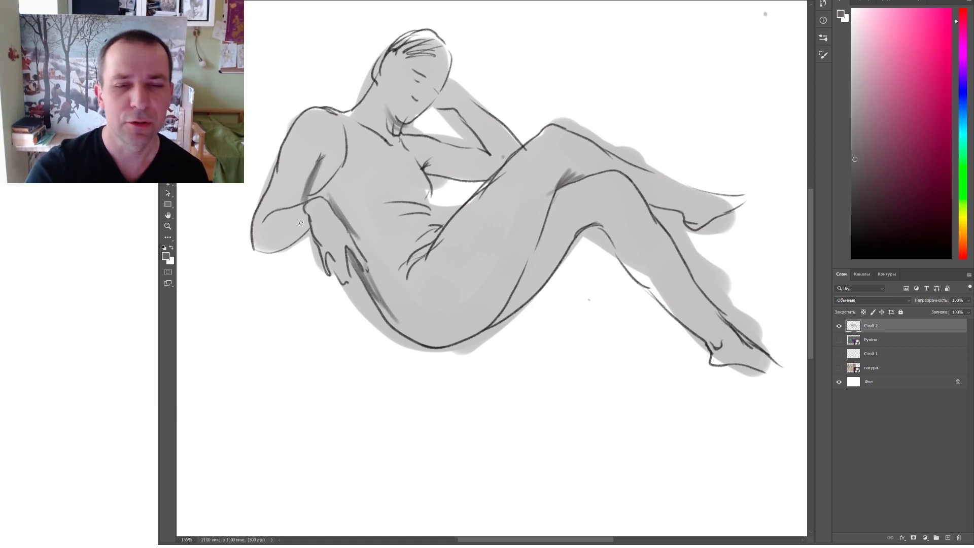
{"action": "left_click_drag", "start_coordinate": [574, 239], "coordinate": [601, 234]}
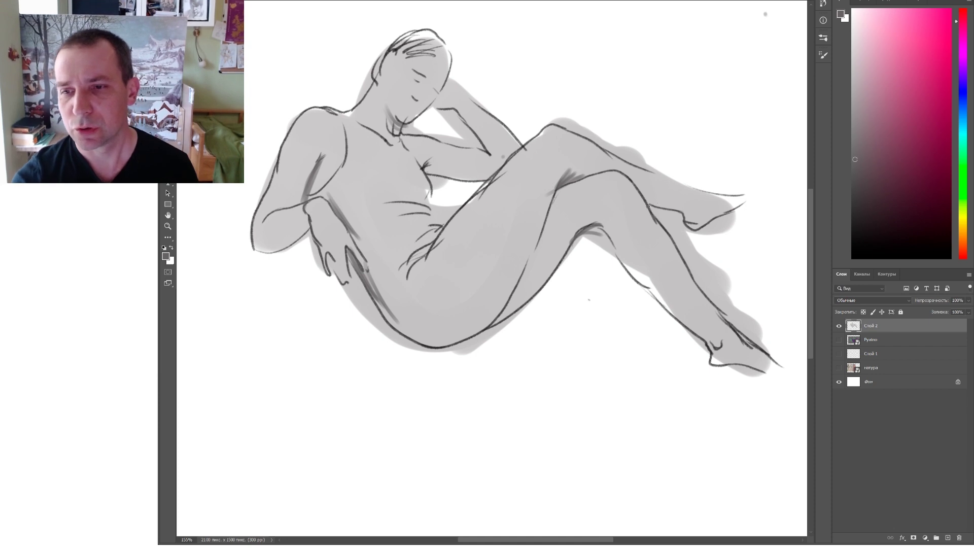
{"action": "mouse_move", "coordinate": [647, 202]}
{"action": "left_mouse_down"}
{"action": "mouse_move", "coordinate": [680, 217]}
{"action": "mouse_move", "coordinate": [751, 197]}
{"action": "left_mouse_up"}
{"action": "left_click_drag", "start_coordinate": [695, 223], "coordinate": [754, 195]}
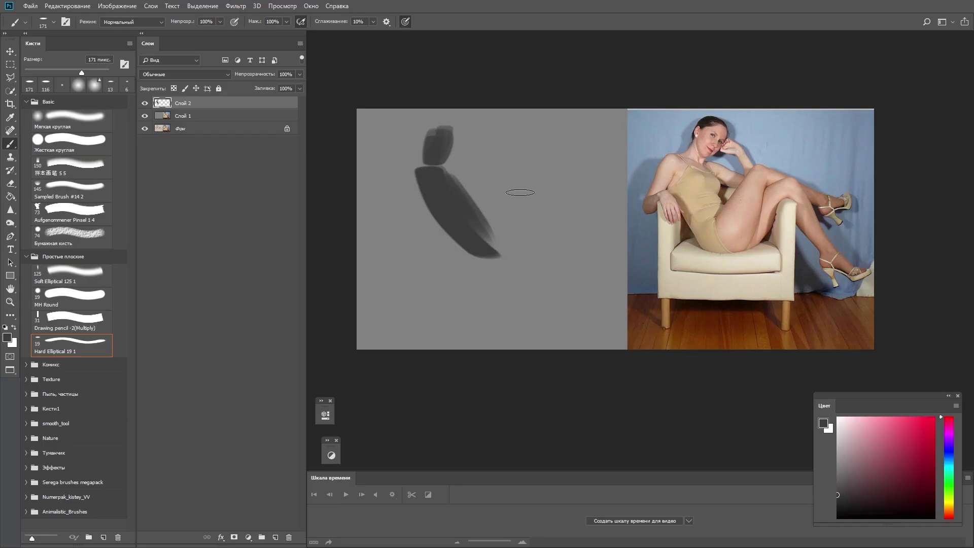
Block in the seated figure's neck, arms, hip and legs with dark grey strokes beside the reference photo
{"action": "mouse_move", "coordinate": [517, 191]}
{"action": "left_mouse_down"}
{"action": "mouse_move", "coordinate": [602, 269]}
{"action": "mouse_move", "coordinate": [416, 223]}
{"action": "mouse_move", "coordinate": [480, 183]}
{"action": "left_mouse_up"}
{"action": "left_click_drag", "start_coordinate": [460, 151], "coordinate": [482, 187]}
{"action": "left_click_drag", "start_coordinate": [417, 167], "coordinate": [441, 125]}
{"action": "left_click_drag", "start_coordinate": [436, 215], "coordinate": [463, 252]}
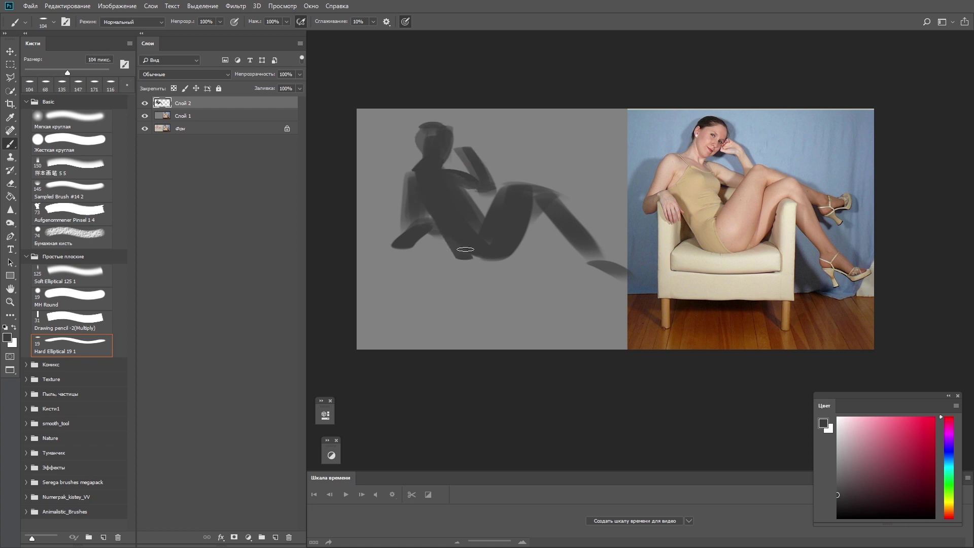
{"action": "left_click_drag", "start_coordinate": [455, 131], "coordinate": [446, 162]}
Trim the silhouette's head, arm, thigh and shin edges with the Eraser, using the Hard Elliptical 19 1 brush
{"action": "key", "text": "e"}
{"action": "left_click", "coordinate": [64, 341]}
{"action": "mouse_move", "coordinate": [423, 125]}
{"action": "left_mouse_down"}
{"action": "mouse_move", "coordinate": [416, 151]}
{"action": "mouse_move", "coordinate": [463, 137]}
{"action": "left_mouse_up"}
{"action": "left_click_drag", "start_coordinate": [558, 228], "coordinate": [595, 266]}
{"action": "mouse_move", "coordinate": [530, 210]}
{"action": "left_mouse_down"}
{"action": "mouse_move", "coordinate": [510, 255]}
{"action": "mouse_move", "coordinate": [471, 260]}
{"action": "left_mouse_up"}
{"action": "left_click_drag", "start_coordinate": [421, 147], "coordinate": [404, 216]}
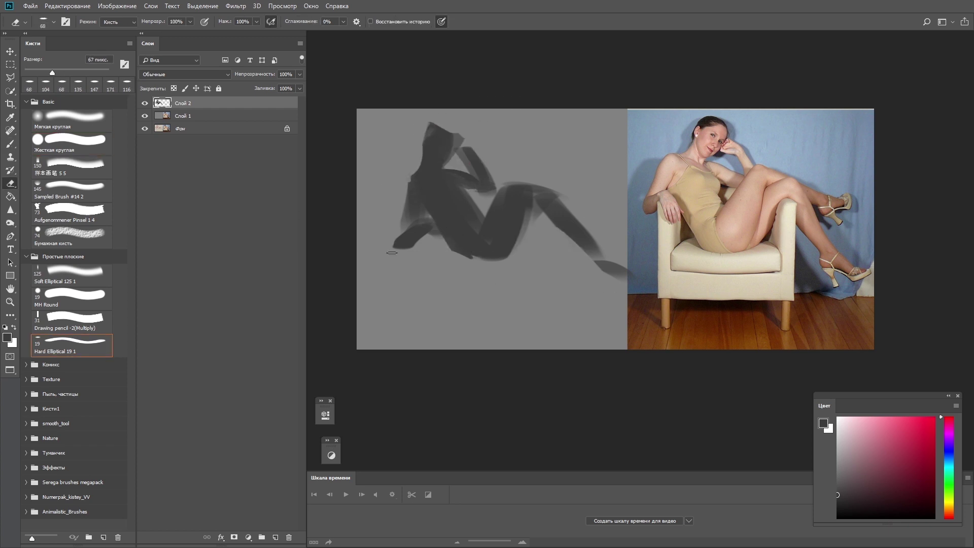
Transform the silhouette so the whole figure, including the extended foot, fits within the grey area
{"action": "key", "text": "ctrl+t"}
{"action": "left_click_drag", "start_coordinate": [628, 271], "coordinate": [604, 278]}
{"action": "left_click_drag", "start_coordinate": [375, 130], "coordinate": [365, 123]}
{"action": "key", "text": "Return"}
Fill in the near bent arm, and reshape the torso and hip with the Aufgenommener Pinsel 1 4 brush
{"action": "key", "text": "b"}
{"action": "mouse_move", "coordinate": [415, 173]}
{"action": "left_mouse_down"}
{"action": "mouse_move", "coordinate": [435, 181]}
{"action": "mouse_move", "coordinate": [372, 235]}
{"action": "left_mouse_up"}
{"action": "key", "text": "e"}
{"action": "left_click_drag", "start_coordinate": [400, 233], "coordinate": [375, 247]}
{"action": "left_click", "coordinate": [72, 214]}
{"action": "left_click_drag", "start_coordinate": [447, 200], "coordinate": [454, 223]}
{"action": "key", "text": "b"}
{"action": "left_click_drag", "start_coordinate": [438, 197], "coordinate": [452, 263]}
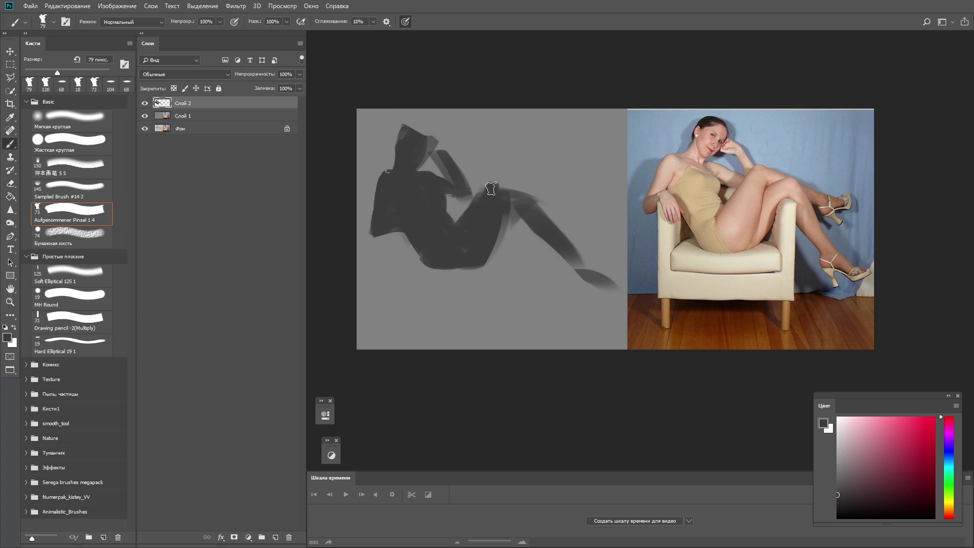
Block in the far thigh and knee, the underside of the near thigh, and the lower calf with its pointed foot
{"action": "left_click_drag", "start_coordinate": [487, 186], "coordinate": [571, 221]}
{"action": "left_click_drag", "start_coordinate": [517, 213], "coordinate": [494, 256]}
{"action": "left_click_drag", "start_coordinate": [563, 247], "coordinate": [606, 290]}
{"action": "key", "text": "e"}
{"action": "mouse_move", "coordinate": [611, 277]}
{"action": "left_mouse_down"}
{"action": "mouse_move", "coordinate": [583, 287]}
{"action": "mouse_move", "coordinate": [614, 285]}
{"action": "left_mouse_up"}
{"action": "key", "text": "b"}
{"action": "key", "text": "e"}
{"action": "key", "text": "b"}
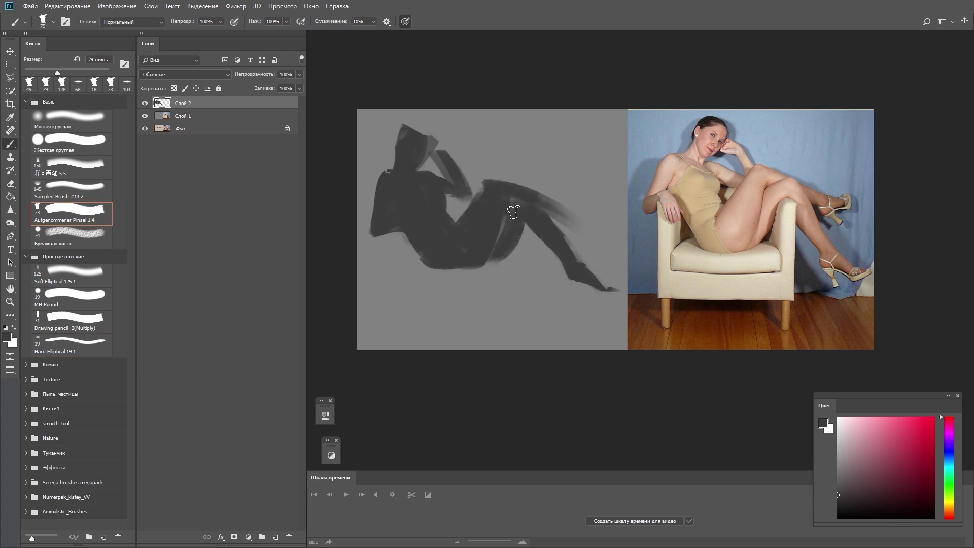
Round out the silhouette's head, add the raised hand against it, and fill in the near shoulder
{"action": "key", "text": "e"}
{"action": "key", "text": "b"}
{"action": "mouse_move", "coordinate": [435, 147]}
{"action": "left_mouse_down"}
{"action": "mouse_move", "coordinate": [450, 180]}
{"action": "mouse_move", "coordinate": [431, 137]}
{"action": "left_mouse_up"}
{"action": "key", "text": "e"}
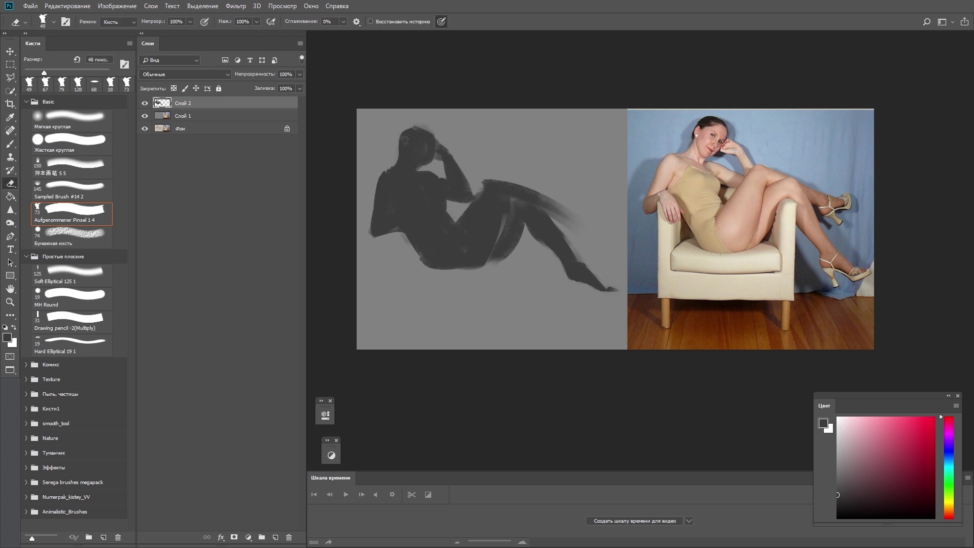
{"action": "key", "text": "b"}
{"action": "left_click_drag", "start_coordinate": [393, 165], "coordinate": [377, 175]}
{"action": "key", "text": "bracketleft"}
{"action": "key", "text": "bracketleft"}
{"action": "key", "text": "bracketleft"}
{"action": "left_click_drag", "start_coordinate": [433, 142], "coordinate": [414, 128]}
Clean up the lower edge of the hip and extend the far crossed leg into a shin and foot
{"action": "key", "text": "e"}
{"action": "left_click_drag", "start_coordinate": [475, 265], "coordinate": [415, 252]}
{"action": "key", "text": "b"}
{"action": "left_click_drag", "start_coordinate": [583, 223], "coordinate": [535, 260]}
{"action": "key", "text": "e"}
{"action": "key", "text": "b"}
{"action": "left_click_drag", "start_coordinate": [523, 260], "coordinate": [556, 247]}
{"action": "left_click_drag", "start_coordinate": [500, 238], "coordinate": [562, 253]}
{"action": "key", "text": "e"}
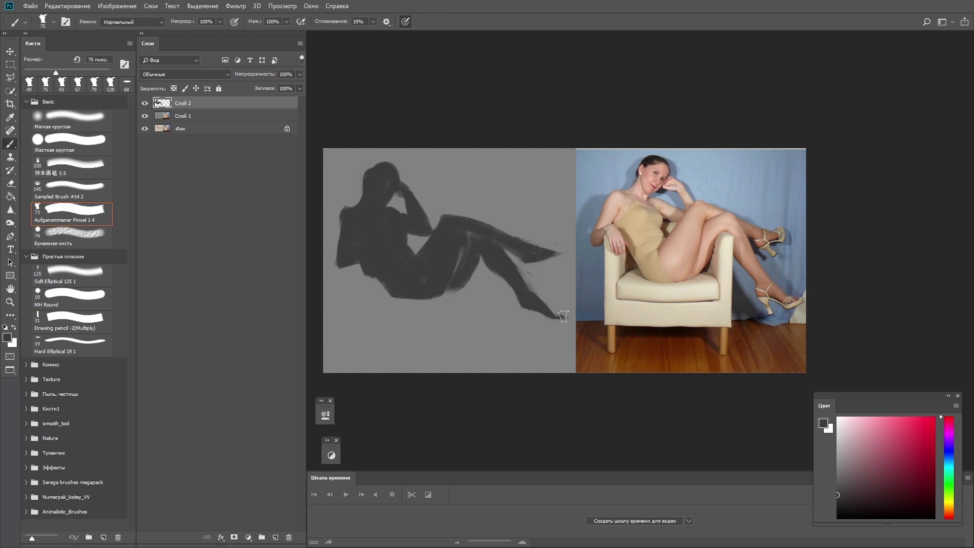
Lower the opacity of the silhouette layer and add a new layer above it for the linework
{"action": "key", "text": "b"}
{"action": "left_click", "coordinate": [299, 74]}
{"action": "left_click_drag", "start_coordinate": [299, 87], "coordinate": [265, 88]}
{"action": "key", "text": "ctrl+shift+alt+n"}
{"action": "key", "text": "z"}
{"action": "mouse_move", "coordinate": [415, 275]}
{"action": "left_mouse_down"}
{"action": "mouse_move", "coordinate": [420, 300]}
{"action": "mouse_move", "coordinate": [464, 314]}
{"action": "mouse_move", "coordinate": [544, 307]}
{"action": "left_mouse_up"}
{"action": "key", "text": "b"}
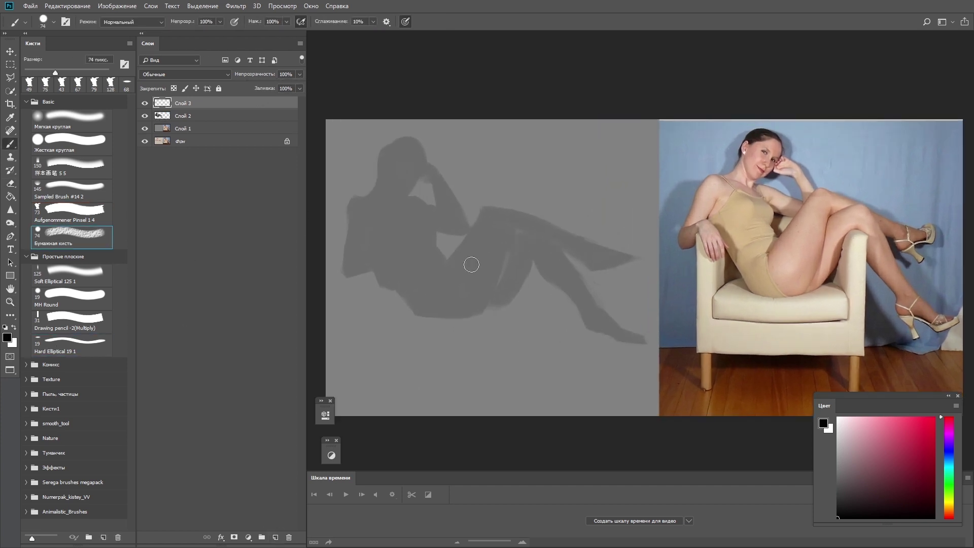
Outline the head, neck and near shoulder with thin black lines over the faded silhouette
{"action": "left_click_drag", "start_coordinate": [381, 171], "coordinate": [367, 196]}
{"action": "mouse_move", "coordinate": [412, 179]}
{"action": "left_mouse_down"}
{"action": "mouse_move", "coordinate": [384, 152]}
{"action": "mouse_move", "coordinate": [403, 199]}
{"action": "left_mouse_up"}
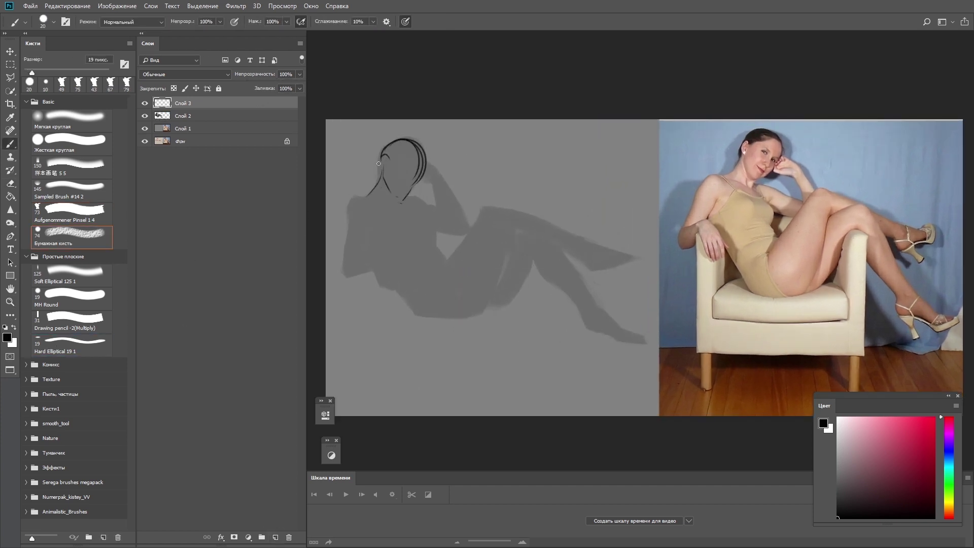
{"action": "key", "text": "e"}
{"action": "mouse_move", "coordinate": [391, 164]}
{"action": "left_mouse_down"}
{"action": "mouse_move", "coordinate": [406, 195]}
{"action": "mouse_move", "coordinate": [399, 205]}
{"action": "left_mouse_up"}
{"action": "key", "text": "b"}
{"action": "right_click", "coordinate": [421, 202], "text": "alt"}
{"action": "left_click_drag", "start_coordinate": [386, 204], "coordinate": [405, 205]}
{"action": "left_click_drag", "start_coordinate": [371, 199], "coordinate": [350, 199]}
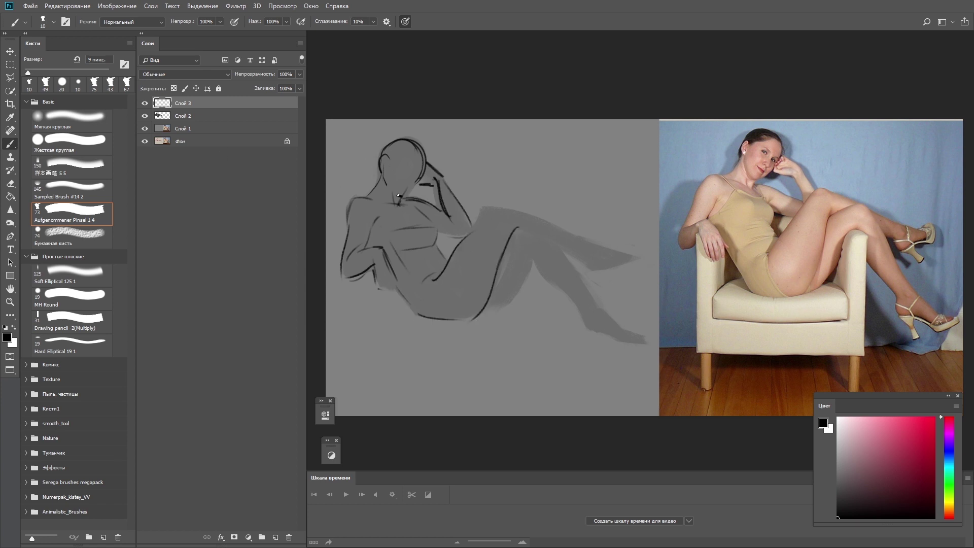
Flip the canvas horizontally, outline the crossed leg around the knee, and flip the canvas back
{"action": "left_click", "coordinate": [117, 5]}
{"action": "left_click", "coordinate": [314, 147]}
{"action": "left_click_drag", "start_coordinate": [659, 269], "coordinate": [528, 250]}
{"action": "mouse_move", "coordinate": [651, 286]}
{"action": "left_mouse_down"}
{"action": "mouse_move", "coordinate": [674, 294]}
{"action": "mouse_move", "coordinate": [706, 274]}
{"action": "left_mouse_up"}
{"action": "left_click_drag", "start_coordinate": [701, 289], "coordinate": [672, 239]}
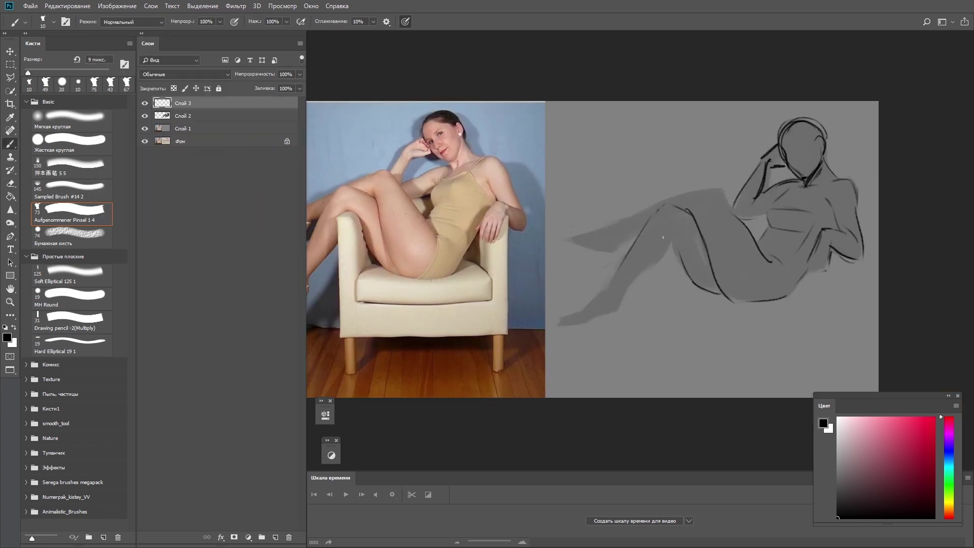
{"action": "key", "text": "ctrl+shift+h"}
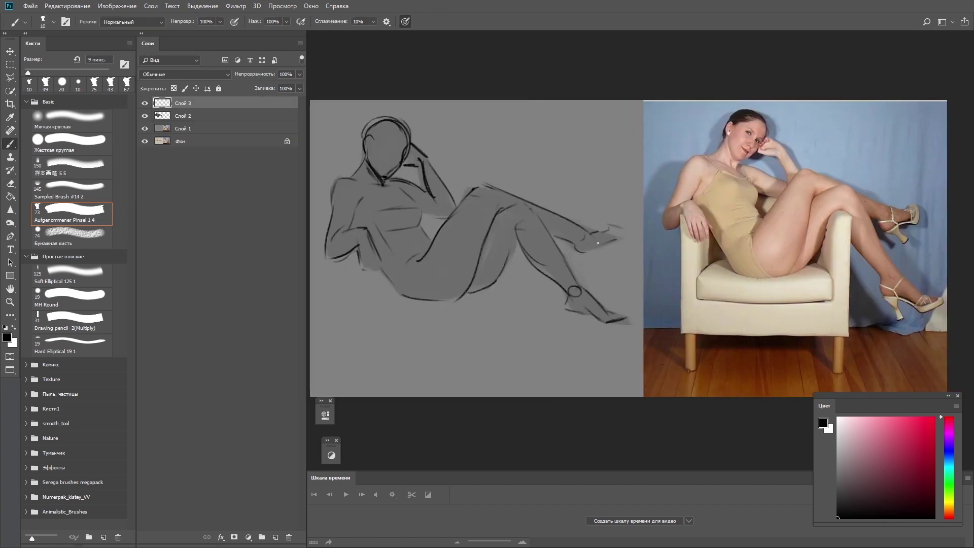
Outline the far foot with its sole and toes, and draw the fingers of the near hand beside the hip
{"action": "left_click_drag", "start_coordinate": [576, 230], "coordinate": [611, 226]}
{"action": "double_click", "coordinate": [11, 303]}
{"action": "key", "text": "e"}
{"action": "key", "text": "b"}
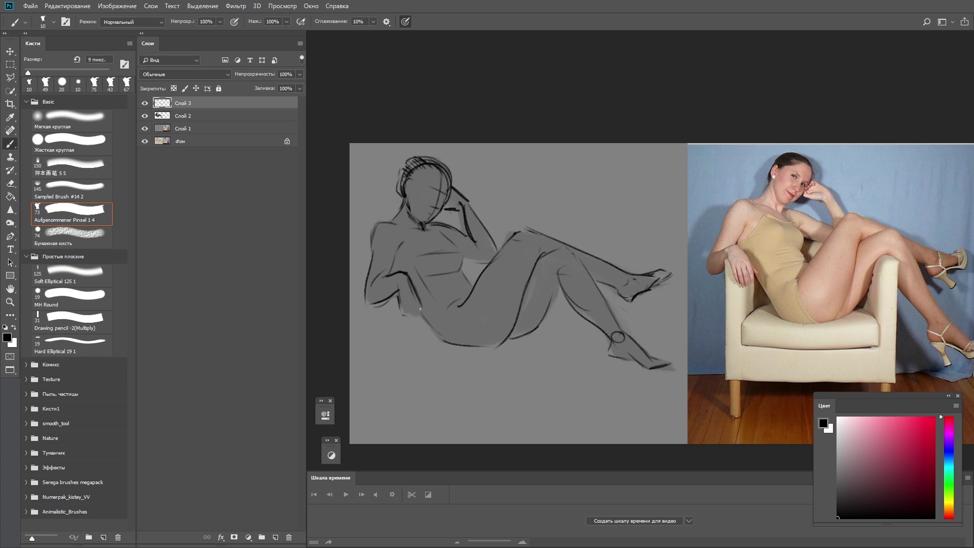
{"action": "left_click_drag", "start_coordinate": [405, 295], "coordinate": [406, 308]}
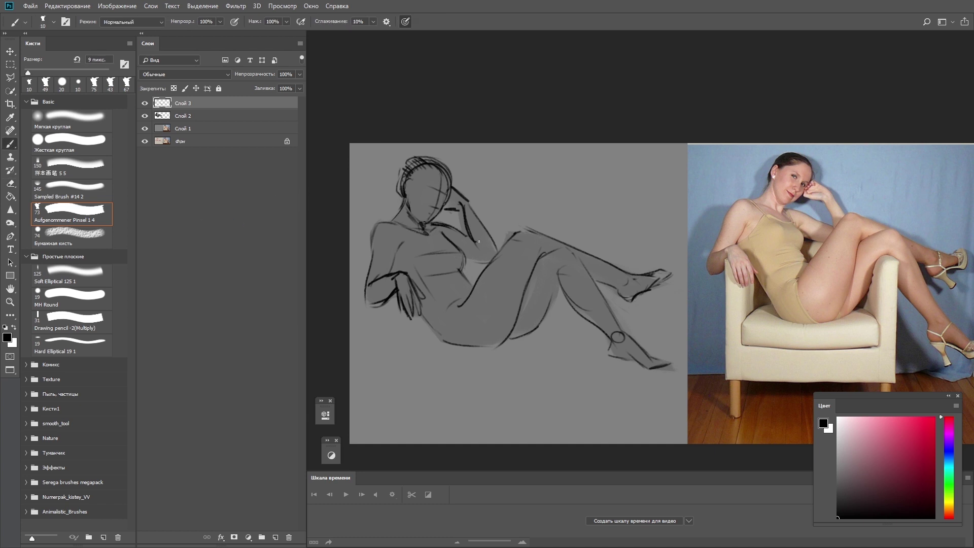
Hide the line layer, add a new layer above the silhouette, restore the silhouette's opacity to 100%, and make the new layer active
{"action": "key", "text": "z"}
{"action": "left_click_drag", "start_coordinate": [377, 247], "coordinate": [358, 247]}
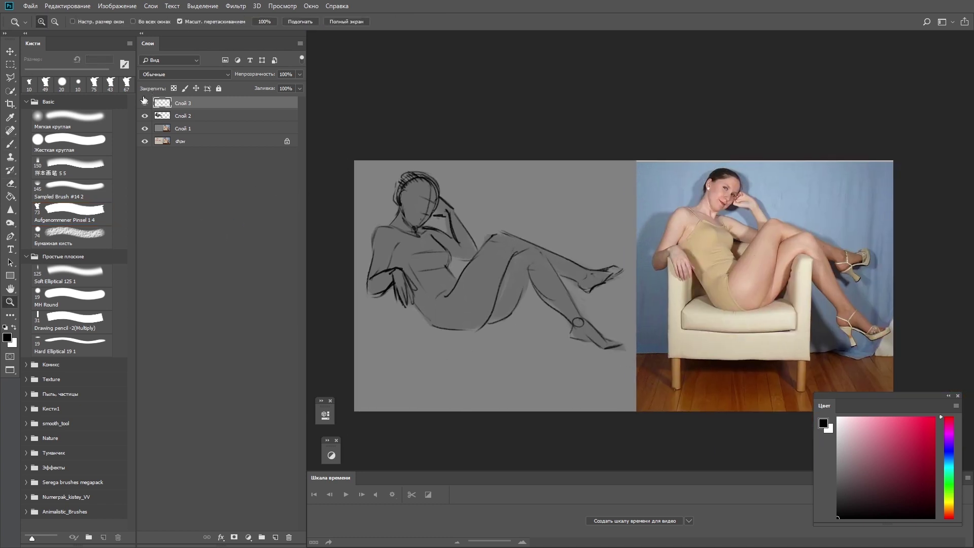
{"action": "left_click", "coordinate": [144, 100]}
{"action": "left_click", "coordinate": [188, 116]}
{"action": "key", "text": "ctrl+shift+alt+n"}
{"action": "left_click", "coordinate": [188, 128]}
{"action": "left_click", "coordinate": [299, 74]}
{"action": "left_click_drag", "start_coordinate": [284, 87], "coordinate": [303, 87]}
{"action": "left_click", "coordinate": [191, 116]}
Sample a lighter grey and paint the lit areas of the near arm, raised arm, torso, thighs and calf
{"action": "key", "text": "b"}
{"action": "left_click", "coordinate": [366, 215], "text": "alt"}
{"action": "mouse_move", "coordinate": [370, 224]}
{"action": "left_mouse_down"}
{"action": "mouse_move", "coordinate": [368, 268]}
{"action": "mouse_move", "coordinate": [398, 307]}
{"action": "left_mouse_up"}
{"action": "right_click", "coordinate": [372, 243], "text": "alt"}
{"action": "left_click", "coordinate": [390, 231]}
{"action": "mouse_move", "coordinate": [398, 207]}
{"action": "left_mouse_down"}
{"action": "mouse_move", "coordinate": [401, 222]}
{"action": "mouse_move", "coordinate": [453, 247]}
{"action": "left_mouse_up"}
{"action": "left_click_drag", "start_coordinate": [434, 195], "coordinate": [448, 203]}
{"action": "left_click_drag", "start_coordinate": [394, 234], "coordinate": [414, 259]}
{"action": "mouse_move", "coordinate": [419, 269]}
{"action": "left_mouse_down"}
{"action": "mouse_move", "coordinate": [449, 294]}
{"action": "mouse_move", "coordinate": [476, 279]}
{"action": "left_mouse_up"}
{"action": "left_click_drag", "start_coordinate": [532, 269], "coordinate": [511, 308]}
{"action": "left_click_drag", "start_coordinate": [560, 273], "coordinate": [573, 299]}
Model the face with the Hard Elliptical 19 1 brush, and paint the hair in a near-black tone
{"action": "left_click", "coordinate": [71, 121]}
{"action": "left_click", "coordinate": [54, 341]}
{"action": "right_click", "coordinate": [411, 191], "text": "alt"}
{"action": "left_click", "coordinate": [397, 192], "text": "alt"}
{"action": "mouse_move", "coordinate": [417, 186]}
{"action": "left_mouse_down"}
{"action": "mouse_move", "coordinate": [389, 188]}
{"action": "mouse_move", "coordinate": [403, 202]}
{"action": "left_mouse_up"}
{"action": "right_click", "coordinate": [391, 193], "text": "alt"}
{"action": "left_click", "coordinate": [837, 509]}
{"action": "left_click_drag", "start_coordinate": [419, 163], "coordinate": [390, 173]}
{"action": "key", "text": "bracketleft"}
{"action": "left_click_drag", "start_coordinate": [380, 186], "coordinate": [385, 197]}
Shade the near forearm, chest, side of the torso, thighs and far foot with broad tonal strokes
{"action": "left_click_drag", "start_coordinate": [378, 281], "coordinate": [355, 294]}
{"action": "left_click_drag", "start_coordinate": [441, 253], "coordinate": [421, 262]}
{"action": "left_click_drag", "start_coordinate": [398, 269], "coordinate": [418, 310]}
{"action": "left_click", "coordinate": [413, 287], "text": "alt"}
{"action": "left_click_drag", "start_coordinate": [490, 294], "coordinate": [464, 326]}
{"action": "left_click_drag", "start_coordinate": [533, 258], "coordinate": [504, 248]}
{"action": "left_click_drag", "start_coordinate": [594, 289], "coordinate": [631, 279]}
Sample the thigh's tone to rework the thigh and hip, and soften the torso and thigh shading with the soft round brush
{"action": "left_click", "coordinate": [477, 259], "text": "alt"}
{"action": "left_click_drag", "start_coordinate": [494, 233], "coordinate": [477, 274]}
{"action": "left_click_drag", "start_coordinate": [448, 300], "coordinate": [445, 313]}
{"action": "left_click", "coordinate": [72, 121]}
{"action": "left_click_drag", "start_coordinate": [396, 249], "coordinate": [421, 289]}
{"action": "left_click_drag", "start_coordinate": [477, 299], "coordinate": [454, 335]}
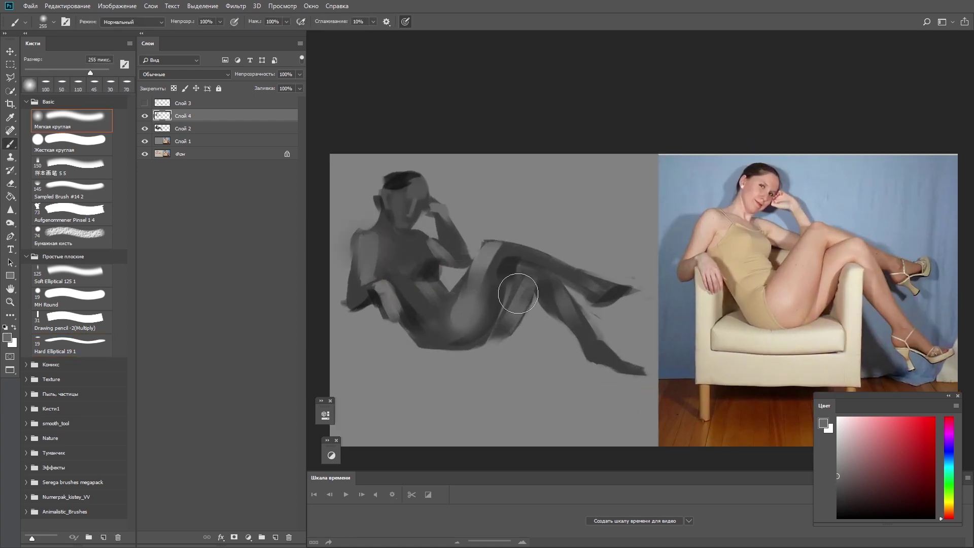
Lasso areas of the chest, near arm and torso, paint inside the selection with a lighter grey, and deselect
{"action": "right_click", "coordinate": [9, 77]}
{"action": "left_click", "coordinate": [55, 78]}
{"action": "left_click_drag", "start_coordinate": [386, 218], "coordinate": [403, 240]}
{"action": "left_click_drag", "start_coordinate": [379, 239], "coordinate": [383, 279], "text": "shift"}
{"action": "left_click_drag", "start_coordinate": [418, 233], "coordinate": [463, 266], "text": "shift"}
{"action": "mouse_move", "coordinate": [360, 234]}
{"action": "left_mouse_down", "text": "shift"}
{"action": "mouse_move", "coordinate": [359, 287]}
{"action": "mouse_move", "coordinate": [393, 324]}
{"action": "mouse_move", "coordinate": [446, 258]}
{"action": "mouse_move", "coordinate": [393, 273]}
{"action": "left_mouse_up", "text": "shift"}
{"action": "key", "text": "b"}
{"action": "left_click", "coordinate": [838, 447]}
{"action": "key", "text": "ctrl+d"}
Shade the lower face and neck, and erase excess tone at the waist
{"action": "key", "text": "e"}
{"action": "key", "text": "b"}
{"action": "left_click_drag", "start_coordinate": [386, 209], "coordinate": [406, 234]}
{"action": "key", "text": "l"}
{"action": "key", "text": "e"}
{"action": "left_click_drag", "start_coordinate": [427, 284], "coordinate": [425, 295]}
On a new layer, paint black shading beneath the crossed thigh within a lasso selection, and deselect
{"action": "left_click", "coordinate": [275, 537]}
{"action": "key", "text": "l"}
{"action": "mouse_move", "coordinate": [540, 268]}
{"action": "left_mouse_down"}
{"action": "mouse_move", "coordinate": [497, 351]}
{"action": "mouse_move", "coordinate": [580, 288]}
{"action": "left_mouse_up"}
{"action": "key", "text": "b"}
{"action": "key", "text": "d"}
{"action": "left_click", "coordinate": [510, 251]}
{"action": "key", "text": "l"}
{"action": "key", "text": "ctrl+d"}
Lasso the near shoulder and upper arm, shade inside the selection, and deselect
{"action": "key", "text": "b"}
{"action": "key", "text": "l"}
{"action": "key", "text": "b"}
{"action": "key", "text": "l"}
{"action": "left_click_drag", "start_coordinate": [402, 245], "coordinate": [355, 297]}
{"action": "key", "text": "b"}
{"action": "key", "text": "ctrl+d"}
{"action": "key", "text": "l"}
{"action": "key", "text": "b"}
{"action": "key", "text": "l"}
Add a new layer and paint the face with the Hard Elliptical 19 1 brush
{"action": "key", "text": "ctrl+shift+alt+n"}
{"action": "left_click", "coordinate": [72, 345]}
{"action": "right_click", "coordinate": [403, 178], "text": "alt"}
{"action": "mouse_move", "coordinate": [386, 190]}
{"action": "left_mouse_down"}
{"action": "mouse_move", "coordinate": [405, 175]}
{"action": "mouse_move", "coordinate": [401, 190]}
{"action": "left_mouse_up"}
Mirror the canvas horizontally and paint the neck and near shoulder with sampled greys
{"action": "key", "text": "ctrl+shift+h"}
{"action": "left_click_drag", "start_coordinate": [630, 313], "coordinate": [563, 295]}
{"action": "right_click", "coordinate": [806, 194], "text": "alt"}
{"action": "key", "text": "bracketright"}
{"action": "left_click", "coordinate": [825, 238], "text": "alt"}
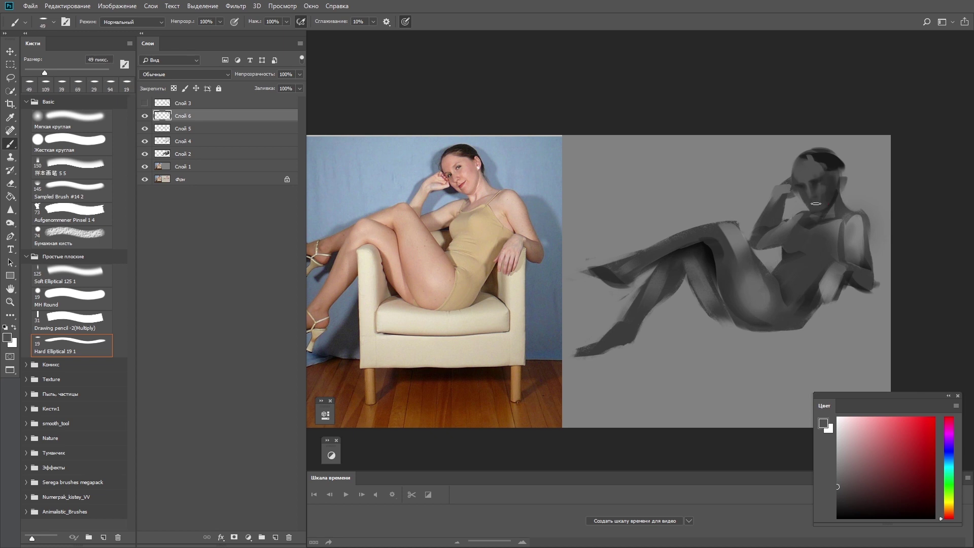
{"action": "left_click", "coordinate": [844, 243], "text": "alt"}
{"action": "left_click_drag", "start_coordinate": [840, 190], "coordinate": [868, 236]}
Merge the three shading layers down into Слой 2 and duplicate that layer
{"action": "key", "text": "ctrl+e"}
{"action": "key", "text": "ctrl+e"}
{"action": "key", "text": "ctrl+e"}
{"action": "left_click", "coordinate": [10, 78]}
{"action": "key", "text": "ctrl+j"}
Lasso the head area, move it slightly upward, and deselect
{"action": "left_click_drag", "start_coordinate": [783, 185], "coordinate": [792, 195]}
{"action": "key", "text": "v"}
{"action": "left_click_drag", "start_coordinate": [816, 183], "coordinate": [816, 177]}
{"action": "key", "text": "ctrl+d"}
{"action": "key", "text": "b"}
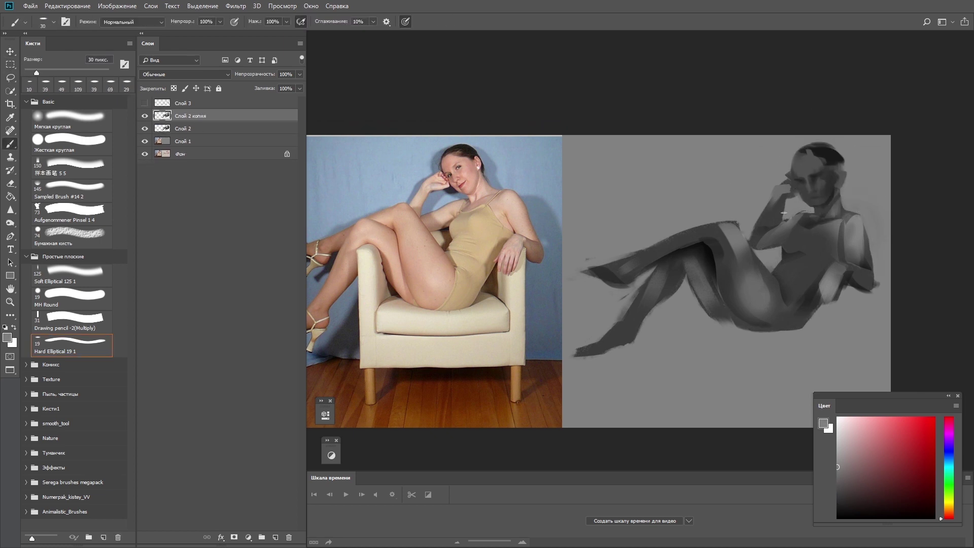
Paint the hair over the crown and beside the neck, soften it with the Smudge tool, and mirror the canvas back
{"action": "left_click_drag", "start_coordinate": [843, 183], "coordinate": [847, 205]}
{"action": "right_click", "coordinate": [793, 174], "text": "alt"}
{"action": "left_click_drag", "start_coordinate": [786, 170], "coordinate": [807, 148]}
{"action": "left_click_drag", "start_coordinate": [10, 210], "coordinate": [50, 233]}
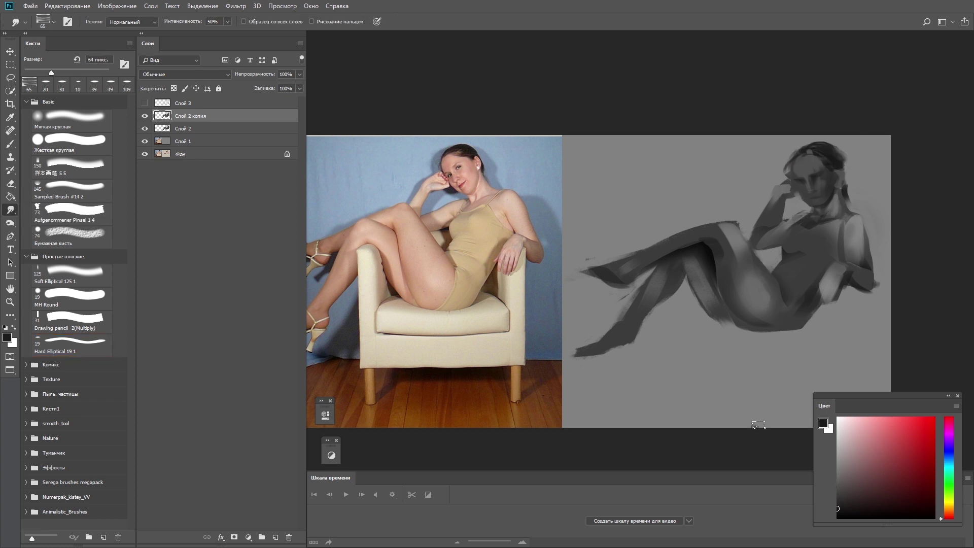
{"action": "key", "text": "ctrl+shift+h"}
Paint the near elbow and forearm with sampled tones using the Aufgenommener Pinsel 1 4 brush
{"action": "key", "text": "b"}
{"action": "left_click", "coordinate": [71, 213]}
{"action": "key", "text": "ctrl+0"}
{"action": "right_click", "coordinate": [373, 233], "text": "alt"}
{"action": "left_click", "coordinate": [353, 277], "text": "alt"}
{"action": "right_click", "coordinate": [335, 290], "text": "alt"}
{"action": "left_click", "coordinate": [334, 290], "text": "alt"}
{"action": "mouse_move", "coordinate": [353, 277]}
{"action": "left_mouse_down"}
{"action": "mouse_move", "coordinate": [341, 296]}
{"action": "mouse_move", "coordinate": [371, 262]}
{"action": "mouse_move", "coordinate": [393, 306]}
{"action": "left_mouse_up"}
Brighten the near hand and fingers with sampled light greys
{"action": "right_click", "coordinate": [389, 276], "text": "alt"}
{"action": "left_click", "coordinate": [398, 292], "text": "alt"}
{"action": "left_click", "coordinate": [404, 259], "text": "alt"}
{"action": "left_click_drag", "start_coordinate": [393, 271], "coordinate": [395, 303]}
{"action": "left_click", "coordinate": [394, 306], "text": "alt"}
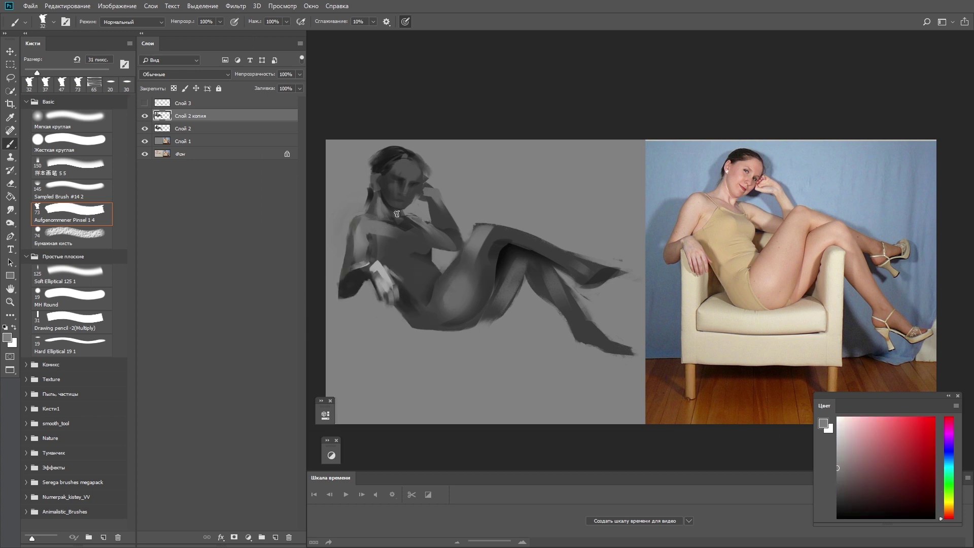
Paint the raised forearm and near arm with a tone sampled from the raised arm
{"action": "left_click", "coordinate": [434, 195], "text": "alt"}
{"action": "right_click", "coordinate": [435, 196], "text": "alt"}
{"action": "mouse_move", "coordinate": [434, 198]}
{"action": "left_mouse_down"}
{"action": "mouse_move", "coordinate": [444, 218]}
{"action": "mouse_move", "coordinate": [416, 244]}
{"action": "mouse_move", "coordinate": [394, 240]}
{"action": "mouse_move", "coordinate": [349, 270]}
{"action": "left_mouse_up"}
On a new layer, lasso the near shoulder and lighten it with a sampled grey and the soft round brush
{"action": "key", "text": "r"}
{"action": "key", "text": "z"}
{"action": "left_click_drag", "start_coordinate": [496, 326], "coordinate": [491, 326]}
{"action": "key", "text": "ctrl+shift+alt+n"}
{"action": "key", "text": "l"}
{"action": "key", "text": "b"}
{"action": "left_click", "coordinate": [372, 257], "text": "alt"}
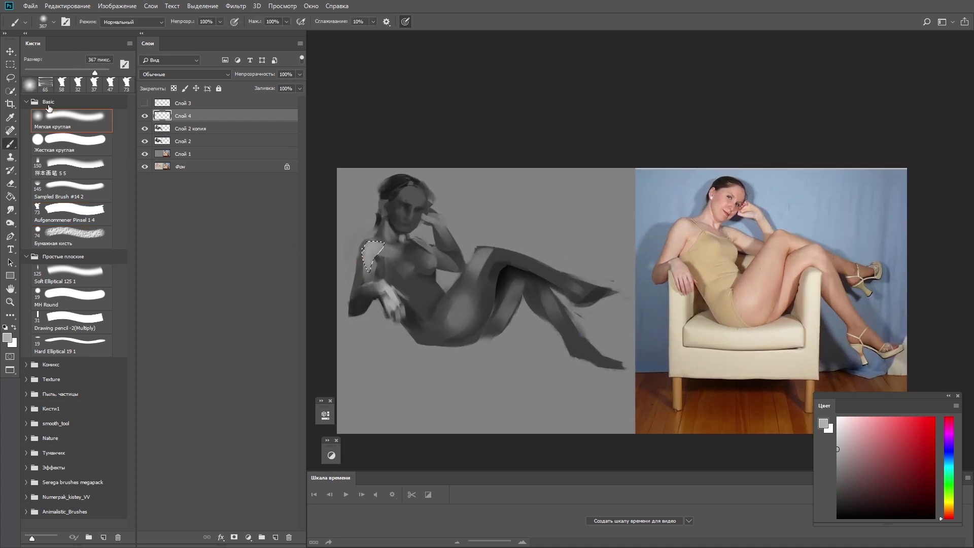
{"action": "right_click", "coordinate": [368, 245], "text": "alt"}
Add another layer and model the collarbone, chest and waist with sampled tones
{"action": "key", "text": "ctrl+shift+alt+n"}
{"action": "left_click", "coordinate": [421, 258], "text": "alt"}
{"action": "mouse_move", "coordinate": [386, 250]}
{"action": "left_mouse_down"}
{"action": "mouse_move", "coordinate": [430, 264]}
{"action": "mouse_move", "coordinate": [380, 248]}
{"action": "left_mouse_up"}
{"action": "right_click", "coordinate": [413, 300], "text": "alt"}
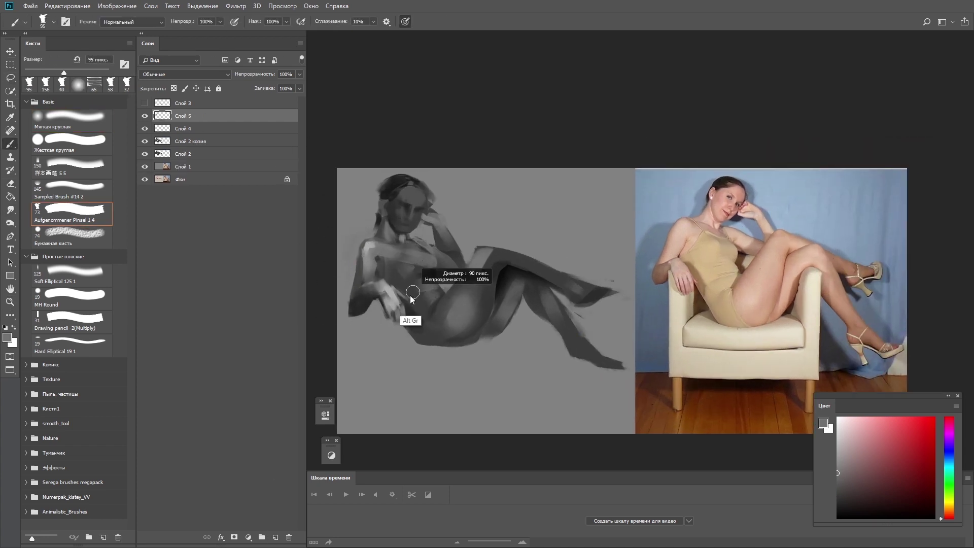
{"action": "left_click_drag", "start_coordinate": [423, 284], "coordinate": [431, 330]}
Model the thighs and hip with sampled tones, and merge the two working layers down
{"action": "right_click", "coordinate": [432, 318], "text": "alt"}
{"action": "mouse_move", "coordinate": [477, 256]}
{"action": "left_mouse_down"}
{"action": "mouse_move", "coordinate": [490, 263]}
{"action": "mouse_move", "coordinate": [485, 312]}
{"action": "left_mouse_up"}
{"action": "right_click", "coordinate": [490, 262], "text": "alt"}
{"action": "left_click", "coordinate": [468, 291], "text": "alt"}
{"action": "key", "text": "shift+comma"}
{"action": "left_click", "coordinate": [370, 248], "text": "alt"}
{"action": "key", "text": "ctrl+e"}
{"action": "key", "text": "ctrl+e"}
On a new layer, shade the torso with black inside a lasso selection, and deselect
{"action": "key", "text": "r"}
{"action": "left_click_drag", "start_coordinate": [386, 289], "coordinate": [365, 289]}
{"action": "key", "text": "l"}
{"action": "key", "text": "ctrl+shift+alt+n"}
{"action": "key", "text": "b"}
{"action": "key", "text": "d"}
{"action": "mouse_move", "coordinate": [396, 245]}
{"action": "left_mouse_down"}
{"action": "mouse_move", "coordinate": [415, 275]}
{"action": "mouse_move", "coordinate": [461, 306]}
{"action": "left_mouse_up"}
{"action": "key", "text": "ctrl+d"}
Rework the torso's edge below the raised elbow with a lasso, a sampled grey and the Eraser, and deselect
{"action": "key", "text": "e"}
{"action": "key", "text": "l"}
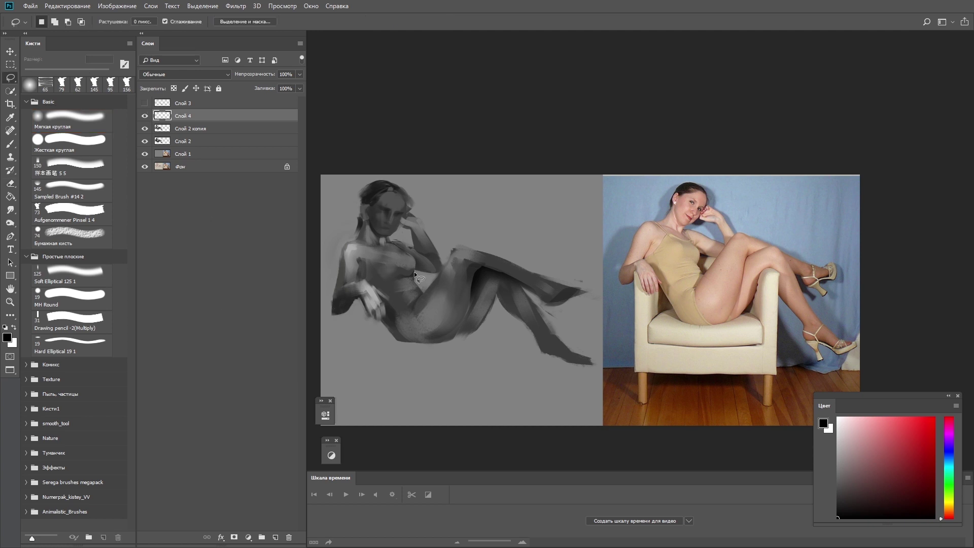
{"action": "key", "text": "b"}
{"action": "left_click", "coordinate": [431, 277], "text": "alt"}
{"action": "key", "text": "e"}
{"action": "key", "text": "ctrl+d"}
On a new layer, paint the knee and lower legs toward the far foot with sampled greys
{"action": "left_click", "coordinate": [275, 536]}
{"action": "key", "text": "b"}
{"action": "key", "text": "l"}
{"action": "key", "text": "b"}
{"action": "left_click", "coordinate": [507, 274], "text": "alt"}
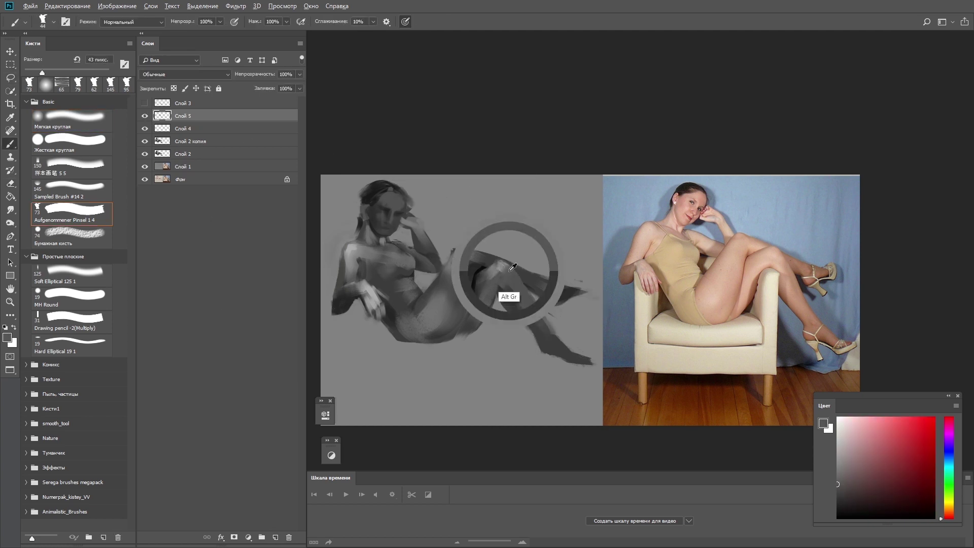
{"action": "left_click_drag", "start_coordinate": [548, 289], "coordinate": [582, 297]}
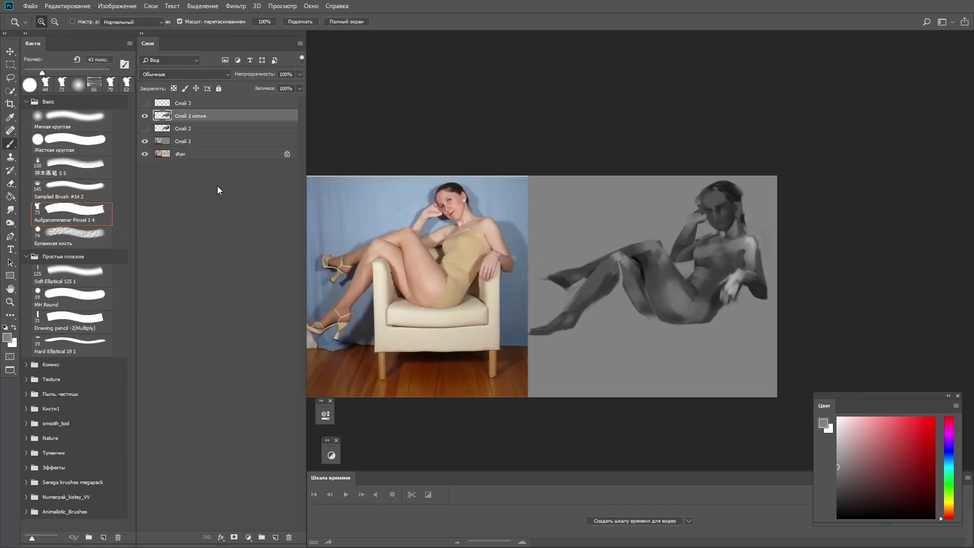
Refine the knee and calf with a smaller brush, using tones sampled from the leg and thigh
{"action": "right_click", "coordinate": [612, 273], "text": "alt"}
{"action": "mouse_move", "coordinate": [628, 278]}
{"action": "left_mouse_down"}
{"action": "mouse_move", "coordinate": [611, 307]}
{"action": "mouse_move", "coordinate": [618, 295]}
{"action": "left_mouse_up"}
{"action": "key", "text": "bracketleft"}
{"action": "key", "text": "bracketleft"}
{"action": "key", "text": "bracketleft"}
{"action": "left_click", "coordinate": [627, 284], "text": "alt"}
{"action": "left_click", "coordinate": [670, 266], "text": "alt"}
On a new layer, repaint the upper plane of the crossed thigh with a sampled tone
{"action": "left_click", "coordinate": [274, 536]}
{"action": "left_click", "coordinate": [664, 264], "text": "alt"}
{"action": "mouse_move", "coordinate": [662, 248]}
{"action": "left_mouse_down"}
{"action": "mouse_move", "coordinate": [677, 278]}
{"action": "mouse_move", "coordinate": [640, 287]}
{"action": "mouse_move", "coordinate": [661, 254]}
{"action": "left_mouse_up"}
{"action": "right_click", "coordinate": [639, 269], "text": "alt"}
{"action": "right_click", "coordinate": [688, 347], "text": "alt"}
Model the shin just below the knee with tones sampled from the leg
{"action": "left_click", "coordinate": [617, 287], "text": "alt"}
{"action": "mouse_move", "coordinate": [608, 269]}
{"action": "left_mouse_down"}
{"action": "mouse_move", "coordinate": [583, 304]}
{"action": "mouse_move", "coordinate": [601, 274]}
{"action": "left_mouse_up"}
{"action": "right_click", "coordinate": [615, 284], "text": "alt"}
{"action": "left_click", "coordinate": [639, 267], "text": "alt"}
Touch up the torso beside the near arm with a sampled tone, and flip the canvas horizontally
{"action": "left_click", "coordinate": [735, 259], "text": "alt"}
{"action": "left_click_drag", "start_coordinate": [737, 253], "coordinate": [743, 257]}
{"action": "left_click", "coordinate": [743, 258], "text": "alt"}
{"action": "left_click", "coordinate": [116, 5]}
{"action": "left_click", "coordinate": [283, 147]}
Refine the raised arm and the head area with sampled tones, and merge the layer down
{"action": "left_click_drag", "start_coordinate": [325, 246], "coordinate": [355, 246]}
{"action": "right_click", "coordinate": [467, 234], "text": "alt"}
{"action": "left_click", "coordinate": [464, 231], "text": "alt"}
{"action": "left_click", "coordinate": [416, 192], "text": "alt"}
{"action": "key", "text": "ctrl+e"}
On a new layer, refine the face and neck with sampled greys at several brush sizes
{"action": "key", "text": "z"}
{"action": "mouse_move", "coordinate": [340, 172]}
{"action": "left_mouse_down"}
{"action": "mouse_move", "coordinate": [237, 157]}
{"action": "mouse_move", "coordinate": [298, 172]}
{"action": "left_mouse_up"}
{"action": "left_click", "coordinate": [275, 537]}
{"action": "right_click", "coordinate": [404, 212], "text": "alt"}
{"action": "left_click", "coordinate": [403, 149], "text": "alt"}
{"action": "left_click", "coordinate": [417, 178], "text": "alt"}
{"action": "left_click", "coordinate": [417, 187], "text": "alt"}
{"action": "right_click", "coordinate": [415, 188], "text": "alt"}
{"action": "left_click_drag", "start_coordinate": [424, 212], "coordinate": [405, 215]}
Delete the unneeded working content and touch up the top of the hair with a sampled tone
{"action": "key", "text": "r"}
{"action": "key", "text": "z"}
{"action": "left_click_drag", "start_coordinate": [404, 135], "coordinate": [297, 142]}
{"action": "key", "text": "Delete"}
{"action": "key", "text": "b"}
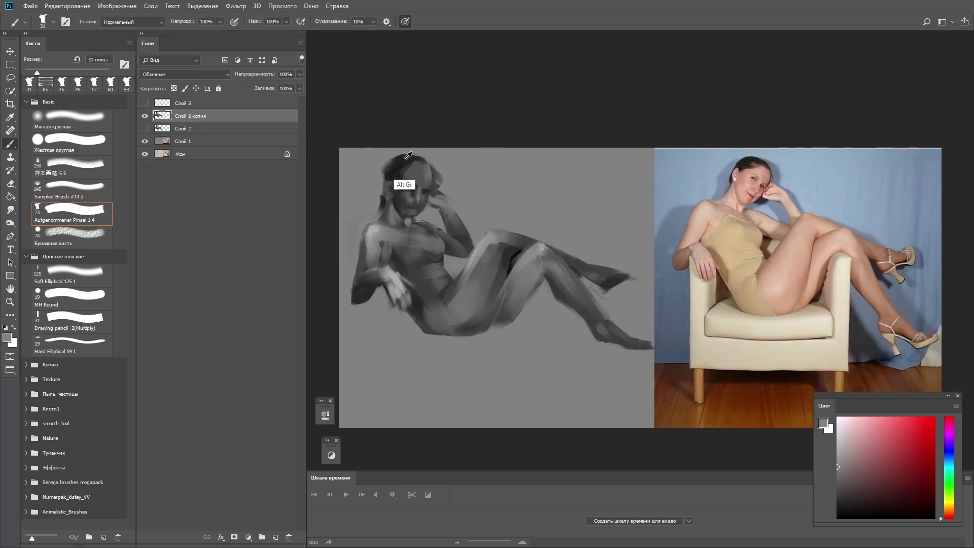
{"action": "left_click", "coordinate": [487, 329], "text": "alt"}
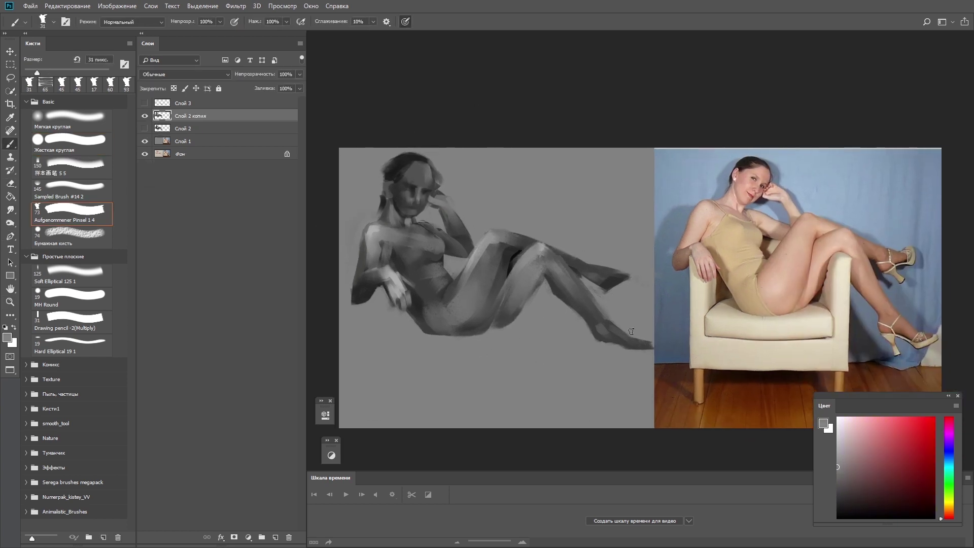
{"action": "scroll", "coordinate": [631, 331], "scroll_direction": "down", "scroll_amount": 3}
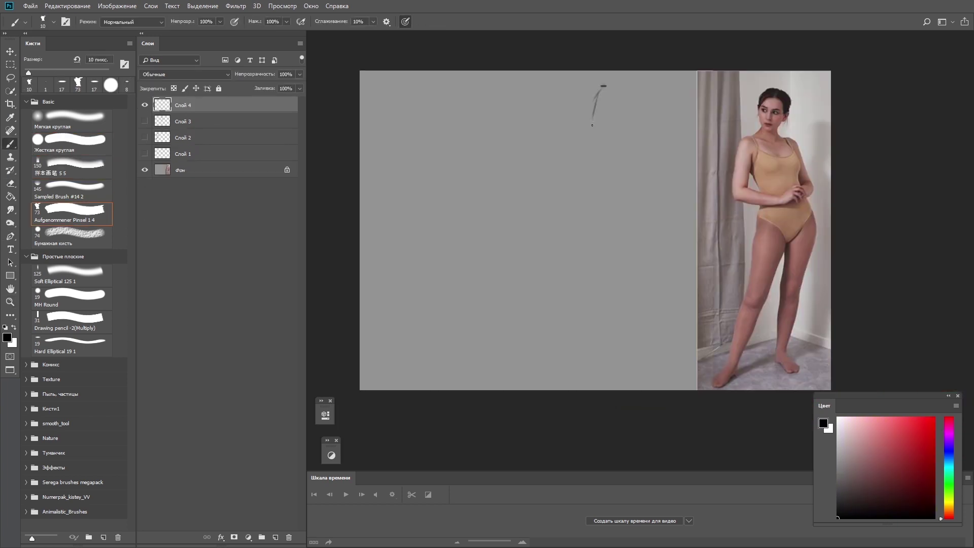
Draw the standing figure's torso axis, pelvis and both legs with curved gesture lines
{"action": "left_click_drag", "start_coordinate": [594, 133], "coordinate": [619, 223]}
{"action": "left_click_drag", "start_coordinate": [625, 223], "coordinate": [622, 376]}
{"action": "left_click_drag", "start_coordinate": [618, 228], "coordinate": [562, 358]}
{"action": "left_click_drag", "start_coordinate": [638, 208], "coordinate": [649, 294]}
{"action": "left_click_drag", "start_coordinate": [609, 207], "coordinate": [635, 362]}
{"action": "left_click_drag", "start_coordinate": [619, 281], "coordinate": [615, 355]}
{"action": "left_click_drag", "start_coordinate": [611, 218], "coordinate": [596, 297]}
{"action": "left_click_drag", "start_coordinate": [583, 200], "coordinate": [568, 271]}
{"action": "left_click_drag", "start_coordinate": [608, 244], "coordinate": [557, 361]}
{"action": "left_click_drag", "start_coordinate": [568, 268], "coordinate": [546, 366]}
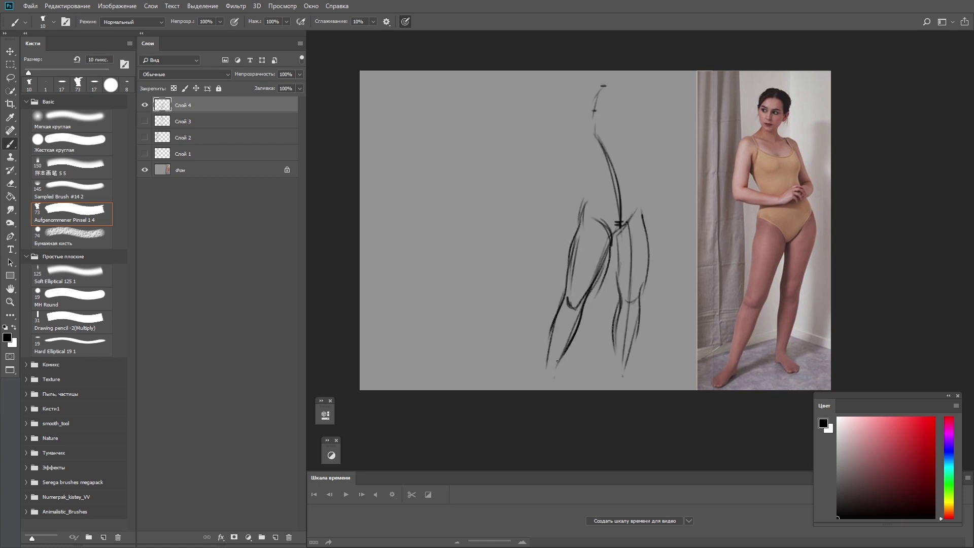
Add the standing figure's feet, strengthen the leg contours, and erase stray marks along the outer thigh
{"action": "left_click_drag", "start_coordinate": [622, 366], "coordinate": [645, 379]}
{"action": "left_click_drag", "start_coordinate": [652, 384], "coordinate": [636, 390]}
{"action": "left_click_drag", "start_coordinate": [583, 203], "coordinate": [566, 295]}
{"action": "left_click_drag", "start_coordinate": [608, 231], "coordinate": [581, 299]}
{"action": "left_click_drag", "start_coordinate": [642, 202], "coordinate": [631, 353]}
{"action": "key", "text": "e"}
{"action": "left_click_drag", "start_coordinate": [648, 235], "coordinate": [647, 290]}
{"action": "key", "text": "b"}
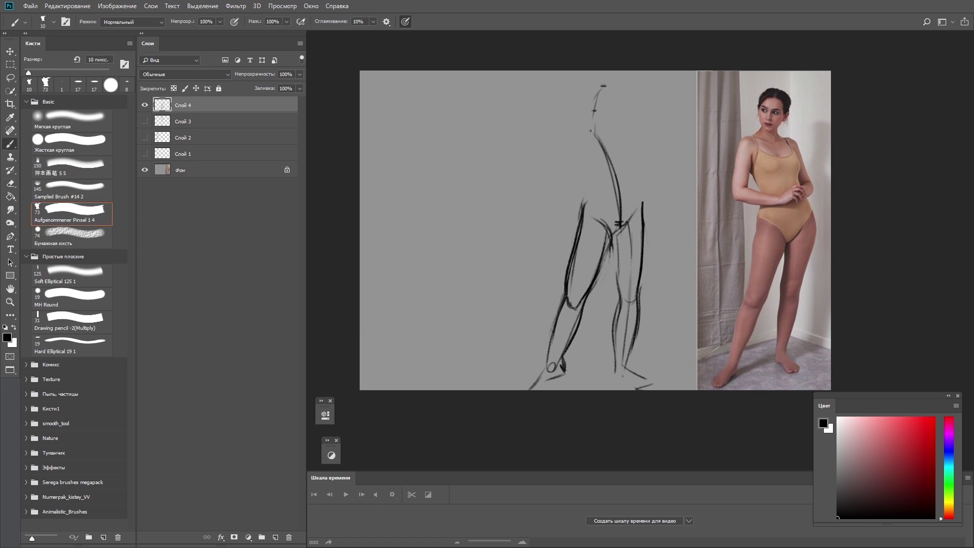
Sketch the standing figure's shoulder line, torso sides and folded arms, with the guideline across the head
{"action": "left_click_drag", "start_coordinate": [627, 142], "coordinate": [578, 163]}
{"action": "left_click_drag", "start_coordinate": [640, 172], "coordinate": [616, 241]}
{"action": "left_click_drag", "start_coordinate": [594, 130], "coordinate": [575, 213]}
{"action": "mouse_move", "coordinate": [553, 126]}
{"action": "left_mouse_down"}
{"action": "mouse_move", "coordinate": [635, 133]}
{"action": "mouse_move", "coordinate": [650, 185]}
{"action": "left_mouse_up"}
{"action": "left_click_drag", "start_coordinate": [645, 174], "coordinate": [621, 197]}
{"action": "left_click_drag", "start_coordinate": [564, 129], "coordinate": [558, 182]}
{"action": "left_click_drag", "start_coordinate": [555, 178], "coordinate": [609, 200]}
{"action": "mouse_move", "coordinate": [607, 122]}
{"action": "left_mouse_down"}
{"action": "mouse_move", "coordinate": [588, 76]}
{"action": "mouse_move", "coordinate": [583, 121]}
{"action": "left_mouse_up"}
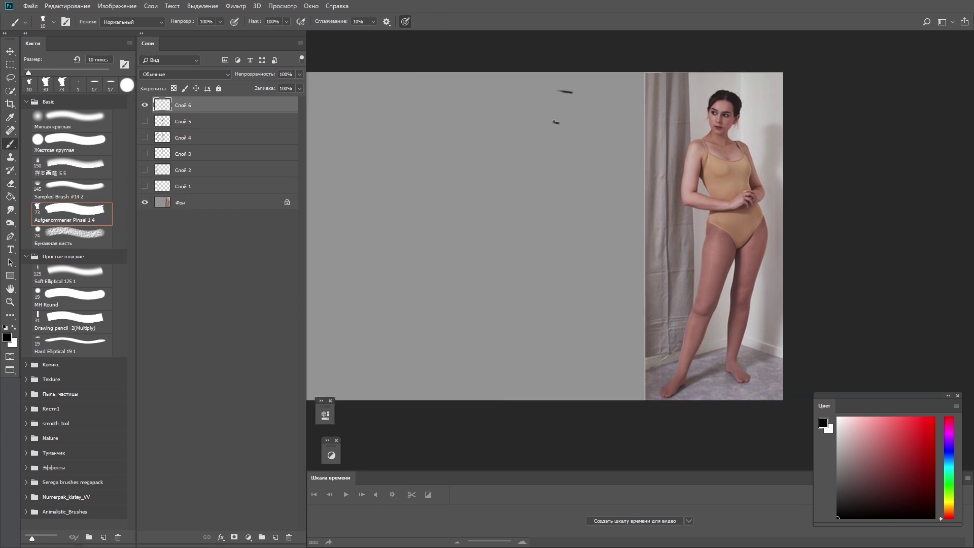
Sketch a second standing figure from the reference, laying in the torso axis, pelvis and leg contours
{"action": "left_click_drag", "start_coordinate": [555, 122], "coordinate": [584, 197]}
{"action": "mouse_move", "coordinate": [596, 327]}
{"action": "left_mouse_down"}
{"action": "mouse_move", "coordinate": [593, 213]}
{"action": "mouse_move", "coordinate": [512, 372]}
{"action": "left_mouse_up"}
{"action": "left_click_drag", "start_coordinate": [602, 234], "coordinate": [567, 370]}
{"action": "left_click_drag", "start_coordinate": [579, 143], "coordinate": [586, 169]}
{"action": "left_click_drag", "start_coordinate": [554, 223], "coordinate": [599, 210]}
{"action": "left_click_drag", "start_coordinate": [596, 185], "coordinate": [615, 268]}
{"action": "left_click_drag", "start_coordinate": [558, 199], "coordinate": [537, 265]}
{"action": "mouse_move", "coordinate": [599, 204]}
{"action": "left_mouse_down"}
{"action": "mouse_move", "coordinate": [576, 236]}
{"action": "mouse_move", "coordinate": [588, 285]}
{"action": "left_mouse_up"}
{"action": "mouse_move", "coordinate": [612, 253]}
{"action": "left_mouse_down"}
{"action": "mouse_move", "coordinate": [583, 290]}
{"action": "mouse_move", "coordinate": [574, 357]}
{"action": "left_mouse_up"}
{"action": "mouse_move", "coordinate": [575, 239]}
{"action": "left_mouse_down"}
{"action": "mouse_move", "coordinate": [529, 314]}
{"action": "mouse_move", "coordinate": [507, 375]}
{"action": "left_mouse_up"}
{"action": "left_click_drag", "start_coordinate": [550, 299], "coordinate": [514, 369]}
Add the second standing figure's arms, head and neck, and strengthen the thigh and calf contours
{"action": "left_click_drag", "start_coordinate": [582, 133], "coordinate": [611, 190]}
{"action": "mouse_move", "coordinate": [529, 137]}
{"action": "left_mouse_down"}
{"action": "mouse_move", "coordinate": [525, 186]}
{"action": "mouse_move", "coordinate": [577, 195]}
{"action": "left_mouse_up"}
{"action": "left_click_drag", "start_coordinate": [573, 177], "coordinate": [591, 191]}
{"action": "mouse_move", "coordinate": [558, 83]}
{"action": "left_mouse_down"}
{"action": "mouse_move", "coordinate": [550, 124]}
{"action": "mouse_move", "coordinate": [563, 107]}
{"action": "left_mouse_up"}
{"action": "left_click_drag", "start_coordinate": [573, 114], "coordinate": [575, 138]}
{"action": "left_click_drag", "start_coordinate": [611, 266], "coordinate": [583, 361]}
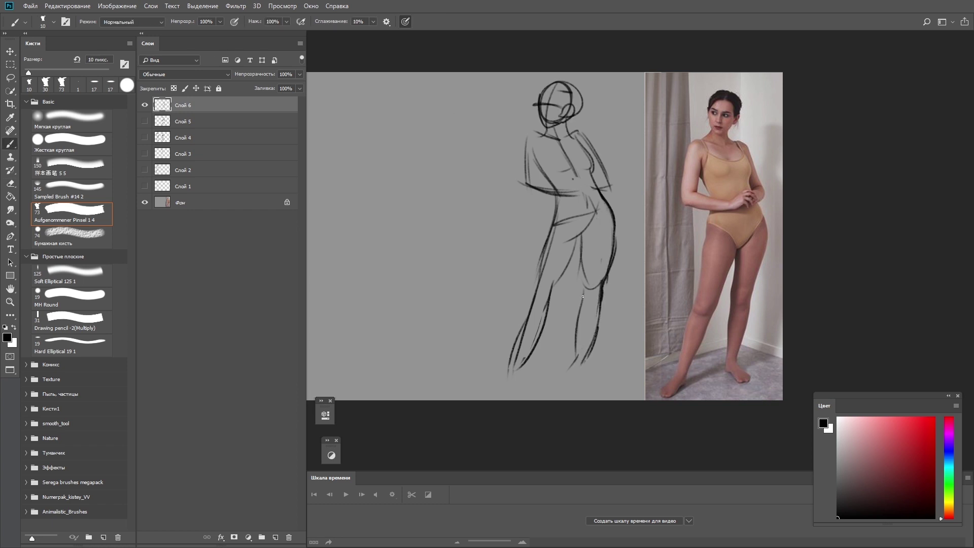
{"action": "left_click_drag", "start_coordinate": [580, 237], "coordinate": [538, 287]}
{"action": "mouse_move", "coordinate": [550, 243]}
{"action": "left_mouse_down"}
{"action": "mouse_move", "coordinate": [525, 365]}
{"action": "mouse_move", "coordinate": [489, 398]}
{"action": "left_mouse_up"}
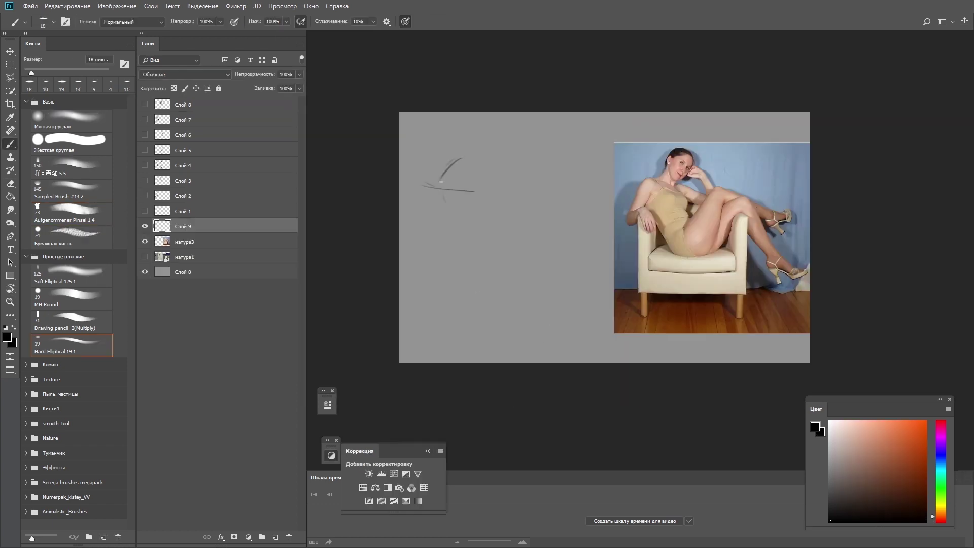
Lay in the armchair figure's torso, hips, crossed legs and near arm with loose gesture curves
{"action": "left_click_drag", "start_coordinate": [441, 183], "coordinate": [476, 266]}
{"action": "left_click_drag", "start_coordinate": [522, 212], "coordinate": [485, 272]}
{"action": "left_click_drag", "start_coordinate": [501, 196], "coordinate": [605, 243]}
{"action": "left_click_drag", "start_coordinate": [434, 188], "coordinate": [420, 248]}
{"action": "left_click_drag", "start_coordinate": [420, 247], "coordinate": [449, 236]}
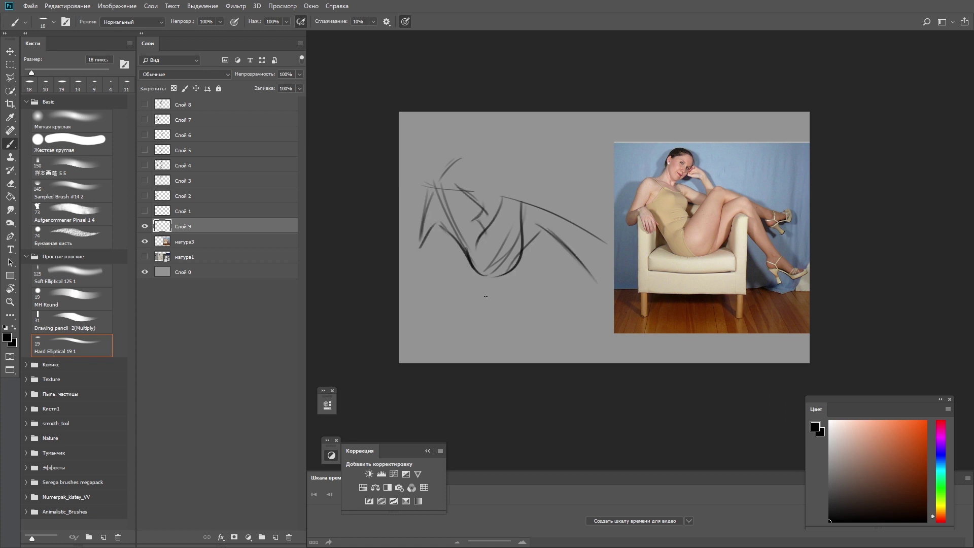
{"action": "left_click_drag", "start_coordinate": [522, 219], "coordinate": [572, 231]}
{"action": "left_click_drag", "start_coordinate": [537, 221], "coordinate": [606, 291]}
Strengthen the armchair figure's shoulder and resting arm, draw the raised arm beside the head, and erase stray line work there
{"action": "left_click_drag", "start_coordinate": [459, 190], "coordinate": [428, 187]}
{"action": "left_click_drag", "start_coordinate": [428, 192], "coordinate": [417, 251]}
{"action": "left_click_drag", "start_coordinate": [441, 227], "coordinate": [415, 266]}
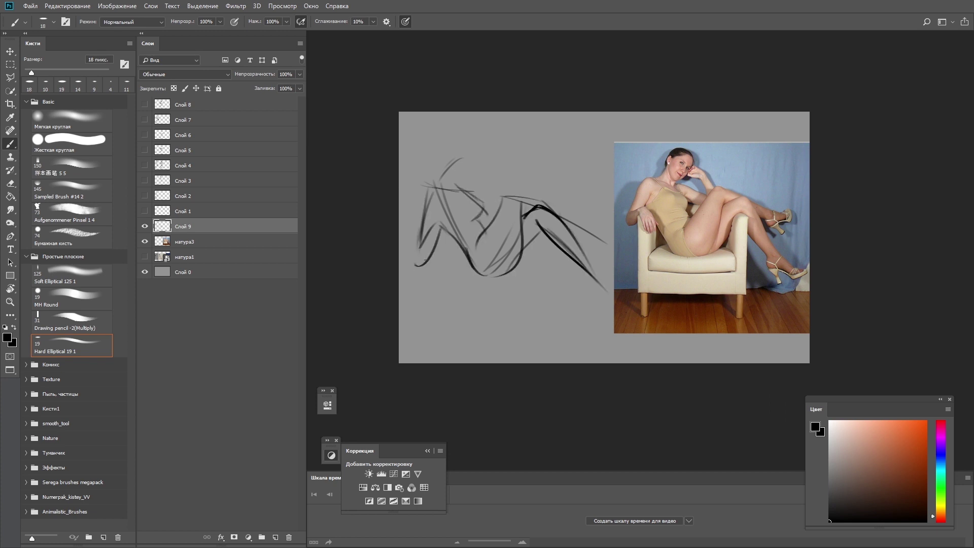
{"action": "mouse_move", "coordinate": [464, 141]}
{"action": "left_mouse_down"}
{"action": "mouse_move", "coordinate": [458, 175]}
{"action": "mouse_move", "coordinate": [496, 195]}
{"action": "left_mouse_up"}
{"action": "mouse_move", "coordinate": [478, 142]}
{"action": "left_mouse_down"}
{"action": "mouse_move", "coordinate": [507, 207]}
{"action": "mouse_move", "coordinate": [515, 196]}
{"action": "left_mouse_up"}
{"action": "key", "text": "e"}
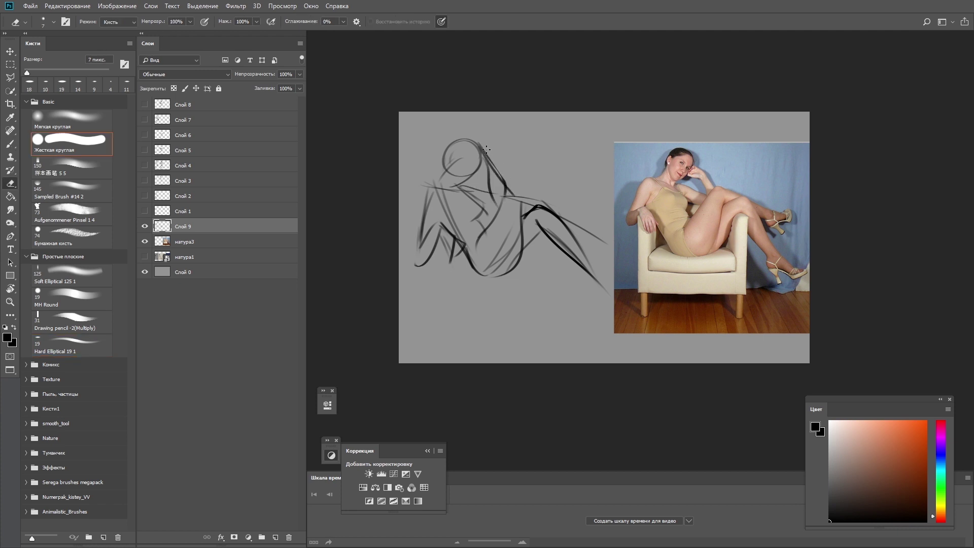
Extend the canvas on its left side with the Crop tool to give the seated figure more room
{"action": "key", "text": "c"}
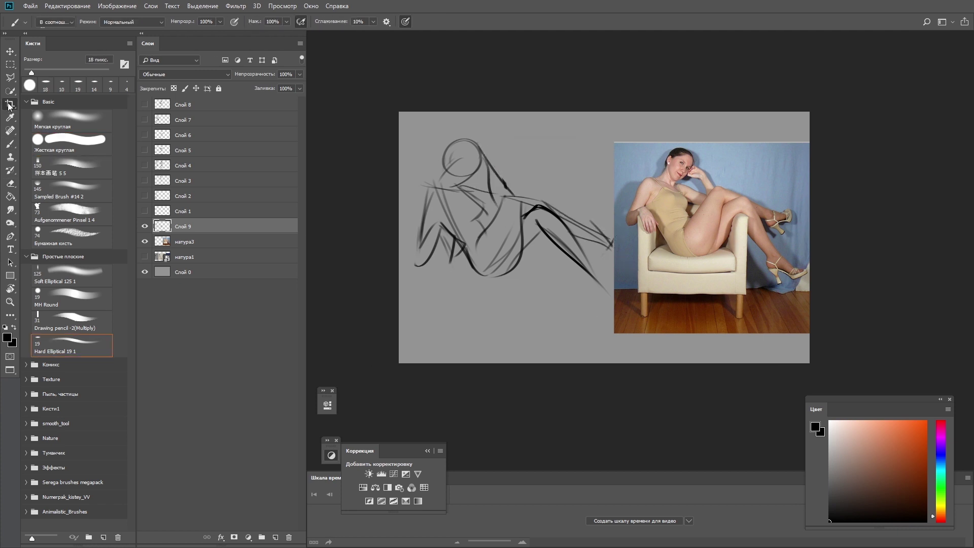
{"action": "left_click", "coordinate": [178, 257]}
{"action": "key", "text": "v"}
{"action": "left_click", "coordinate": [184, 213]}
{"action": "left_click_drag", "start_coordinate": [472, 317], "coordinate": [432, 317]}
Hide the first armchair sketch and, on a new layer, lay in the figure's shoulder, torso, leg and arm gesture lines
{"action": "left_click", "coordinate": [145, 214]}
{"action": "key", "text": "ctrl+shift+alt+n"}
{"action": "key", "text": "b"}
{"action": "mouse_move", "coordinate": [480, 175]}
{"action": "left_mouse_down"}
{"action": "mouse_move", "coordinate": [461, 202]}
{"action": "mouse_move", "coordinate": [428, 202]}
{"action": "left_mouse_up"}
{"action": "key", "text": "ctrl+z"}
{"action": "left_click_drag", "start_coordinate": [398, 201], "coordinate": [453, 214]}
{"action": "left_click_drag", "start_coordinate": [421, 208], "coordinate": [469, 285]}
{"action": "left_click_drag", "start_coordinate": [538, 245], "coordinate": [479, 279]}
{"action": "left_click_drag", "start_coordinate": [529, 233], "coordinate": [619, 331]}
{"action": "left_click_drag", "start_coordinate": [399, 219], "coordinate": [390, 254]}
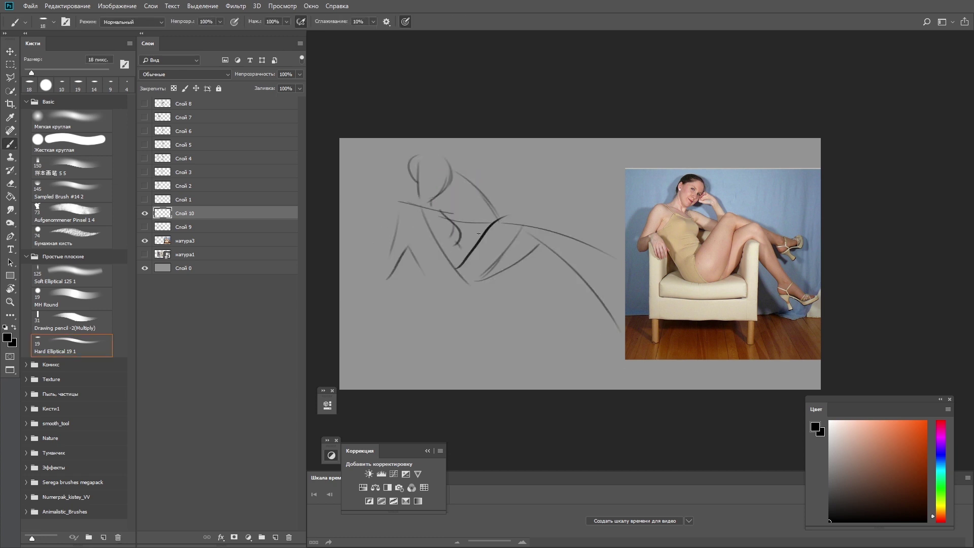
Strengthen the new armchair figure's thigh and lower leg contours, and define the resting arm
{"action": "left_click_drag", "start_coordinate": [536, 243], "coordinate": [496, 290]}
{"action": "left_click_drag", "start_coordinate": [527, 241], "coordinate": [602, 295]}
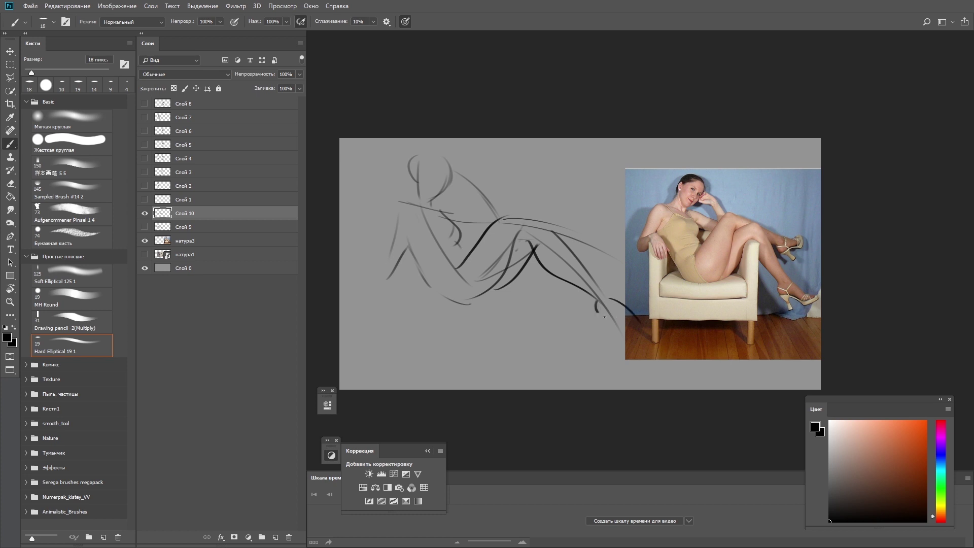
{"action": "left_click_drag", "start_coordinate": [404, 231], "coordinate": [401, 285]}
{"action": "left_click_drag", "start_coordinate": [409, 231], "coordinate": [424, 272]}
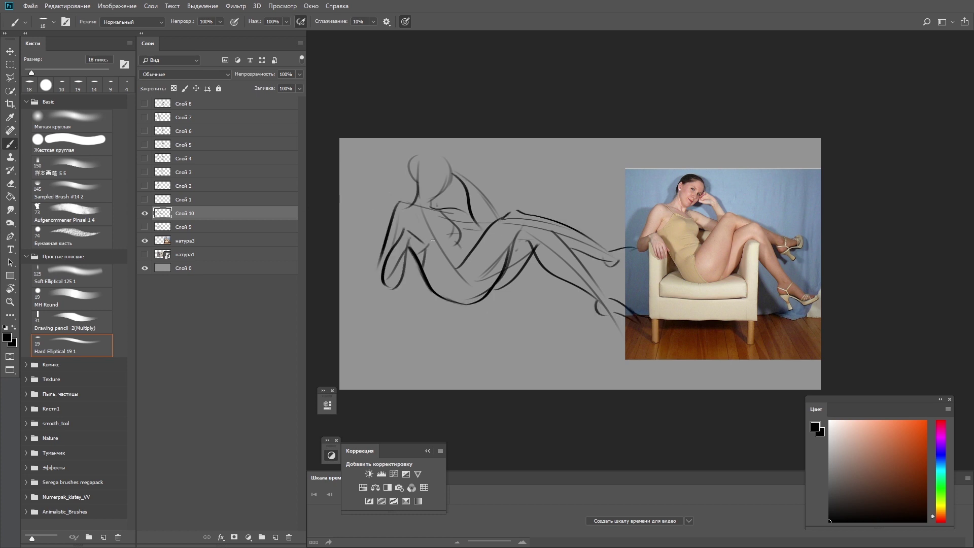